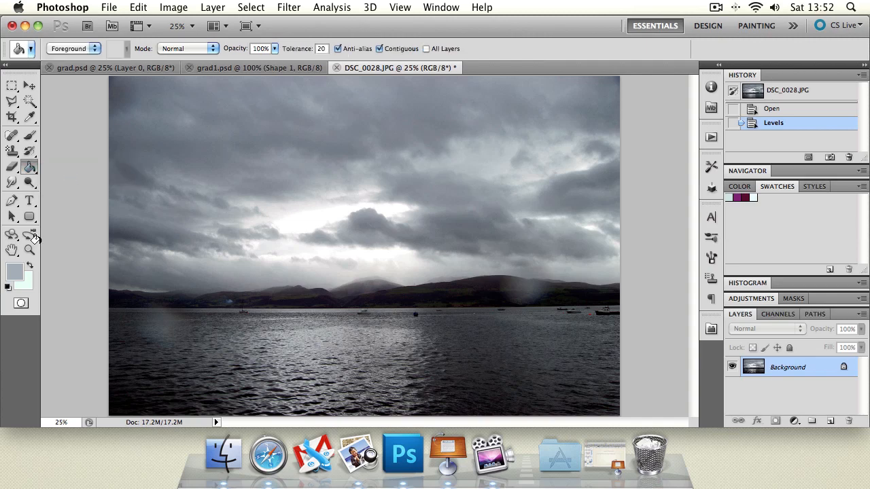
Set the foreground colour to black (#000000)
left_click(14, 272)
left_click_drag(295, 229, 389, 359)
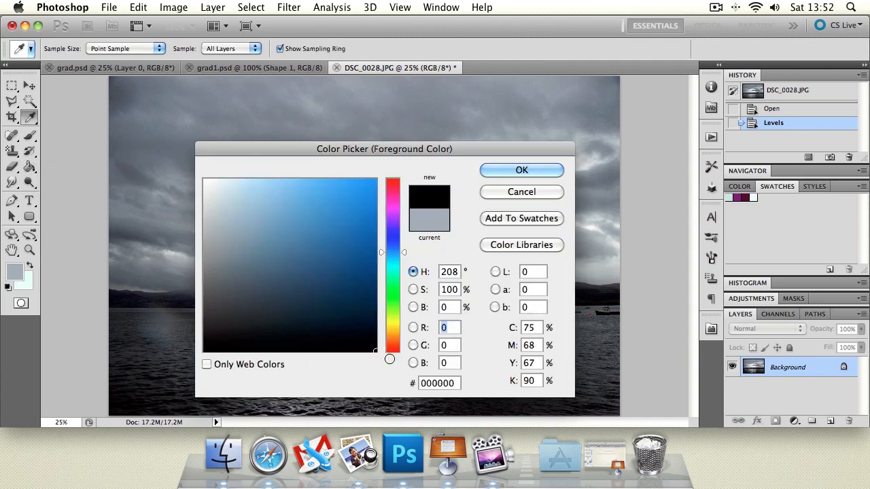
left_click(503, 170)
Fill several cloud areas and the dark water near the horizon with black using the Paint Bucket tool
left_click(325, 110)
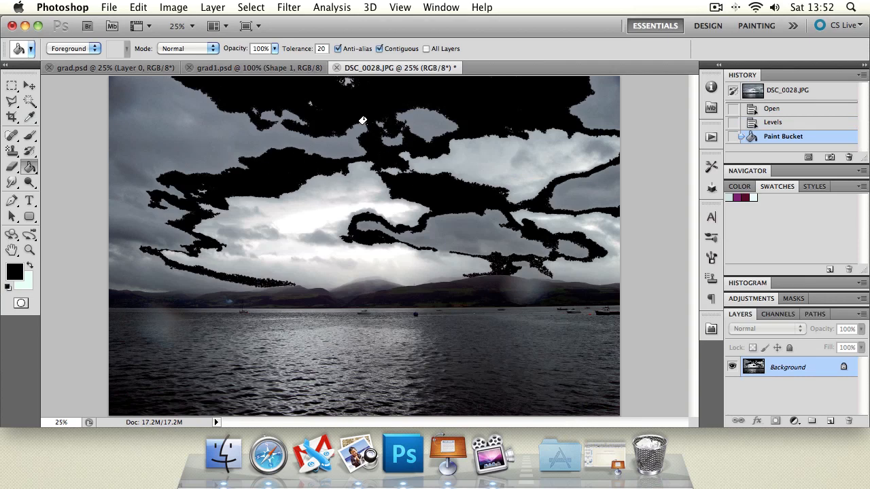
left_click(150, 121)
left_click(287, 205)
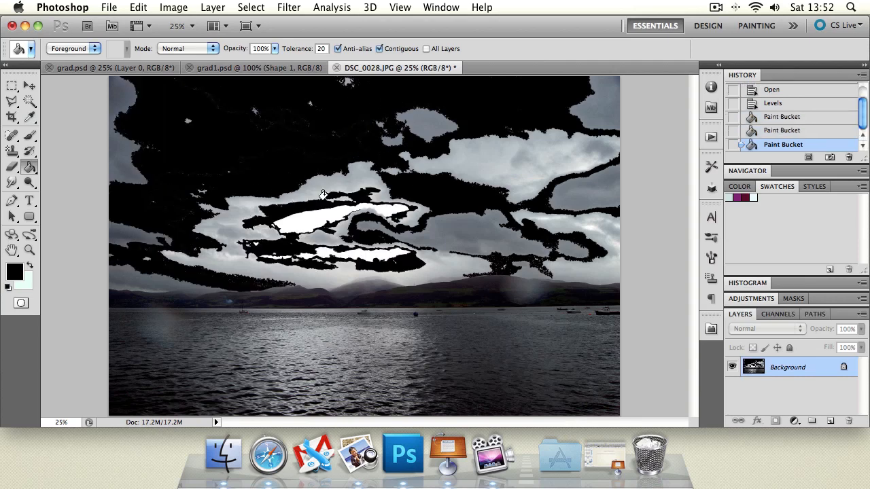
left_click(529, 159)
left_click(601, 112)
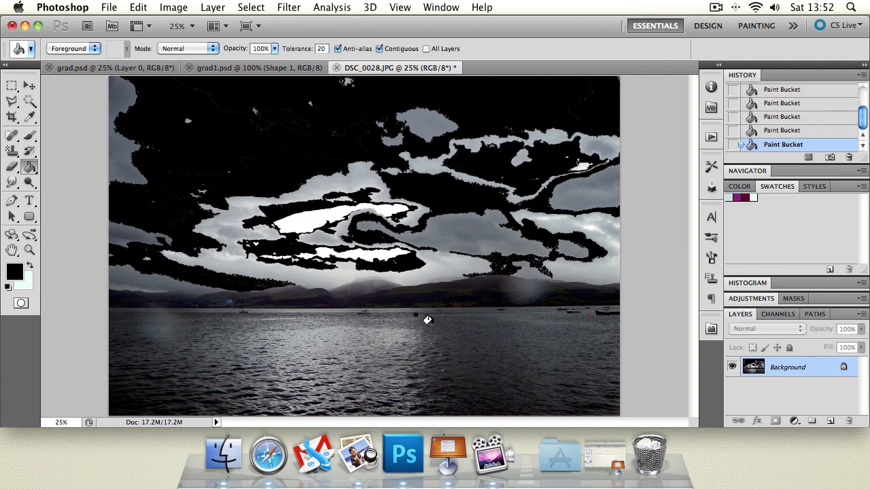
left_click(432, 325)
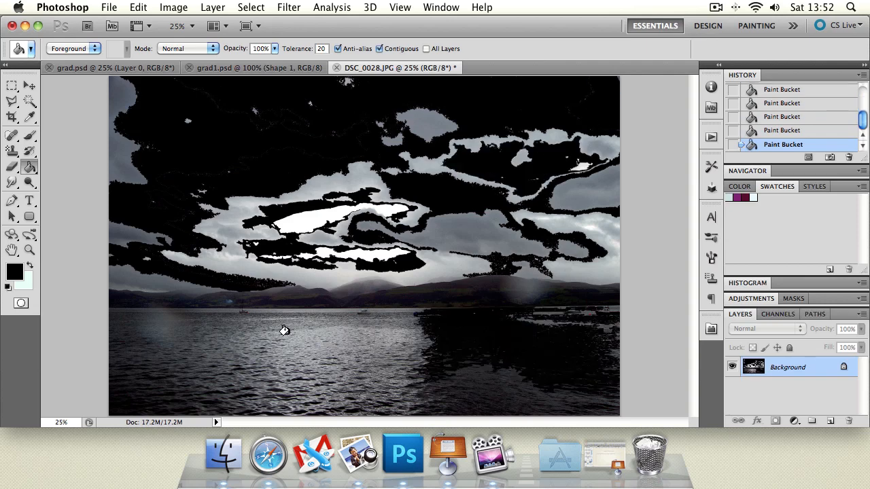
Undo all the Paint Bucket fills back to the Levels state
key("super+alt+z")
key("super+alt+z")
key("super+alt+z")
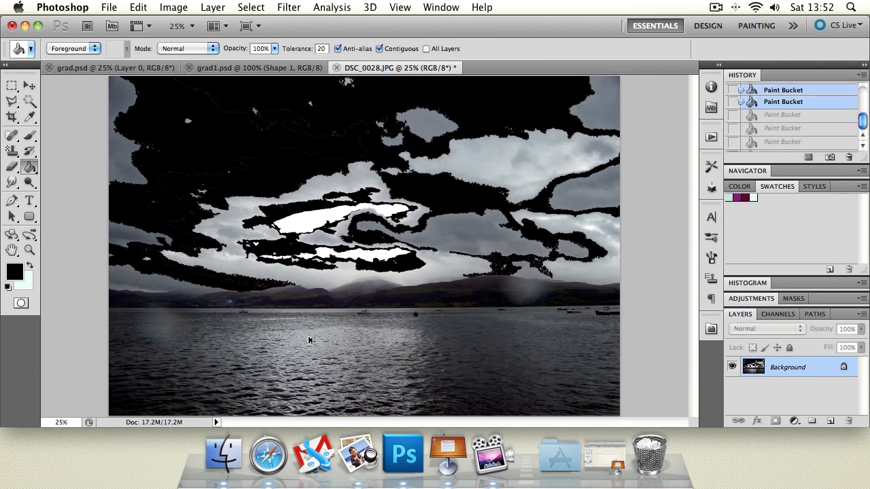
key("super+alt+z")
key("super+alt+z")
key("super+alt+z")
key("super+alt+z")
key("super+shift+z")
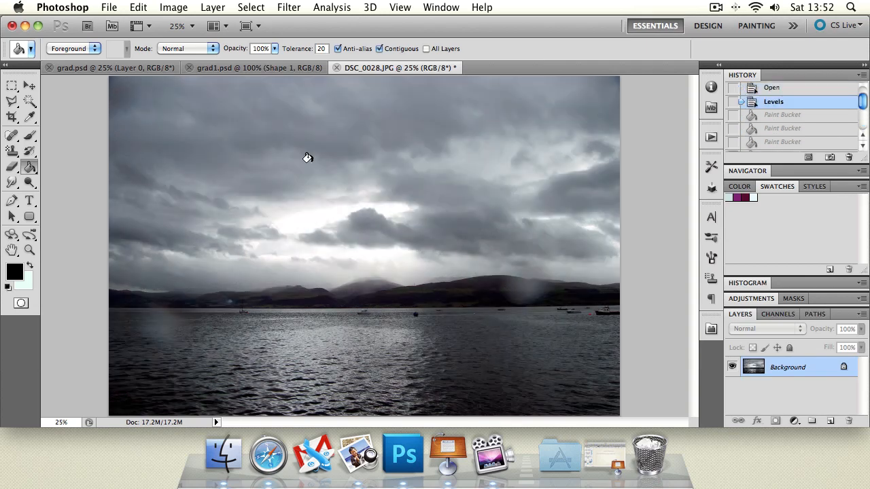
Try a downward foreground-to-background gradient over the photo, undo it and return to the Paint Bucket tool
left_click_drag(29, 167, 75, 166)
left_click_drag(307, 150, 297, 269)
key("super+z")
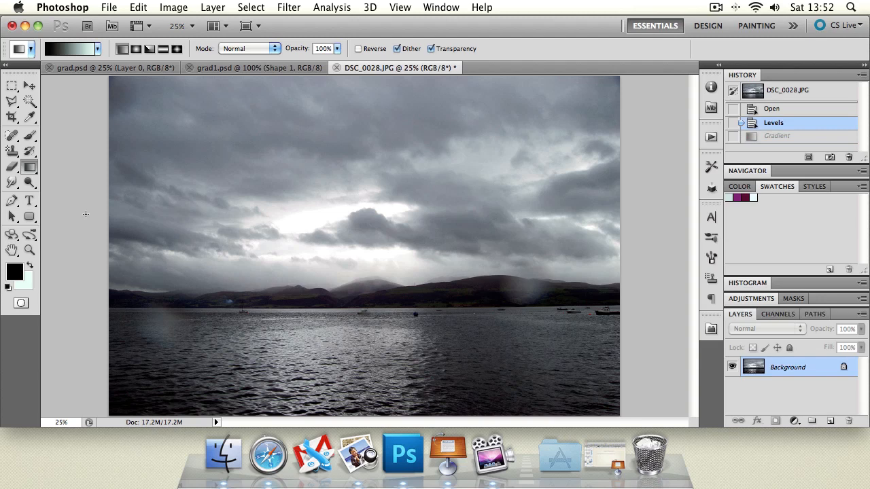
left_click_drag(29, 168, 58, 180)
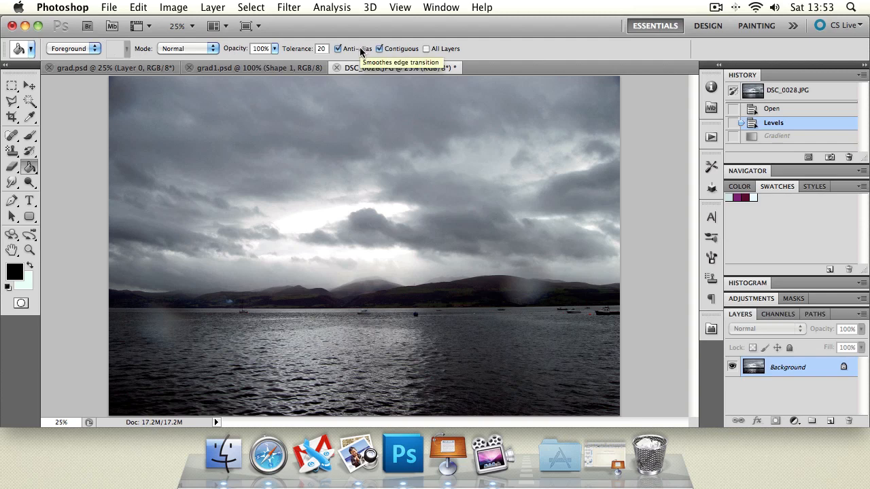
left_click(182, 51)
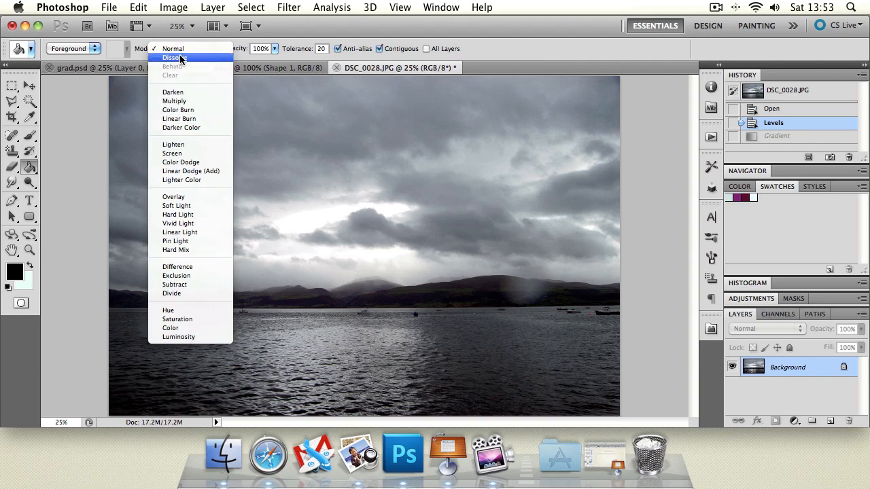
left_click(571, 52)
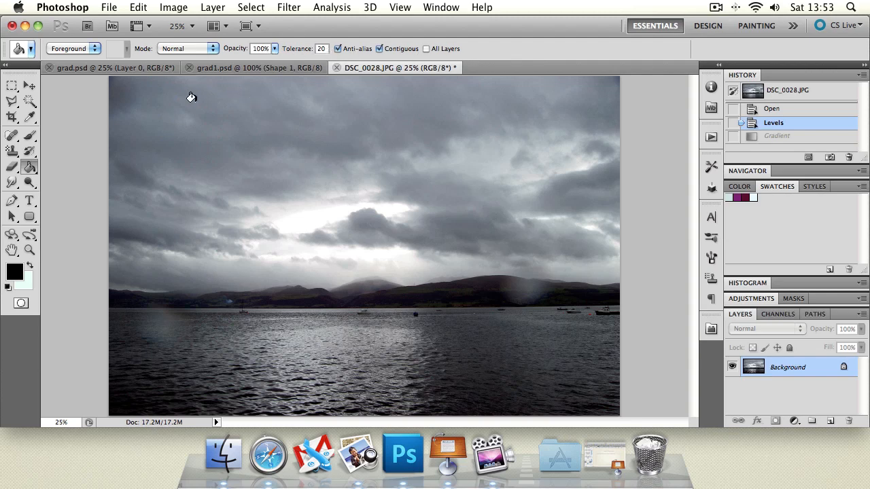
left_click(72, 54)
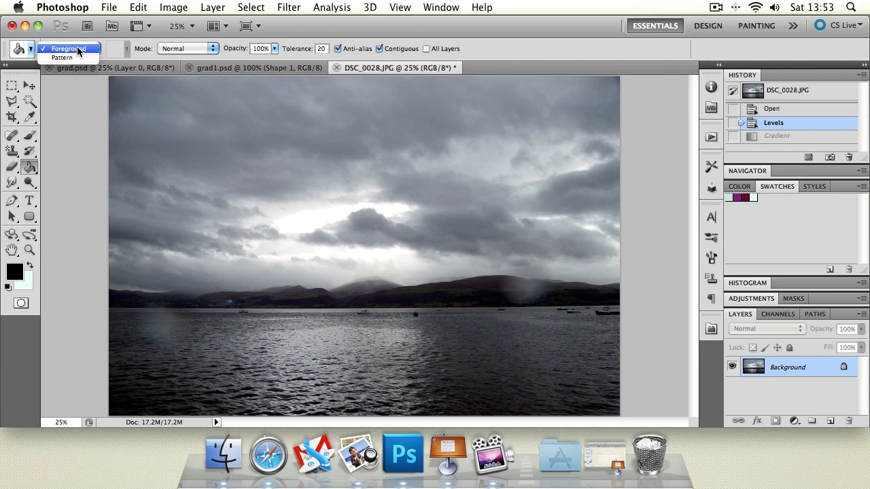
left_click(77, 48)
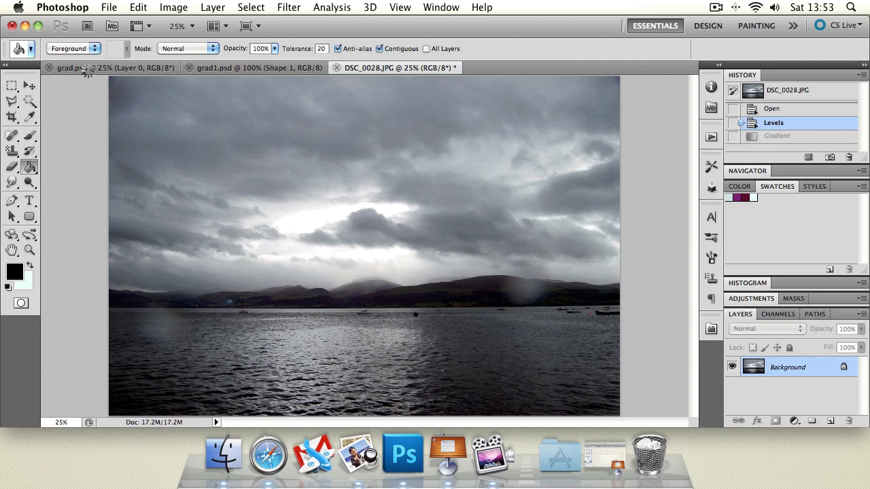
key("super+z")
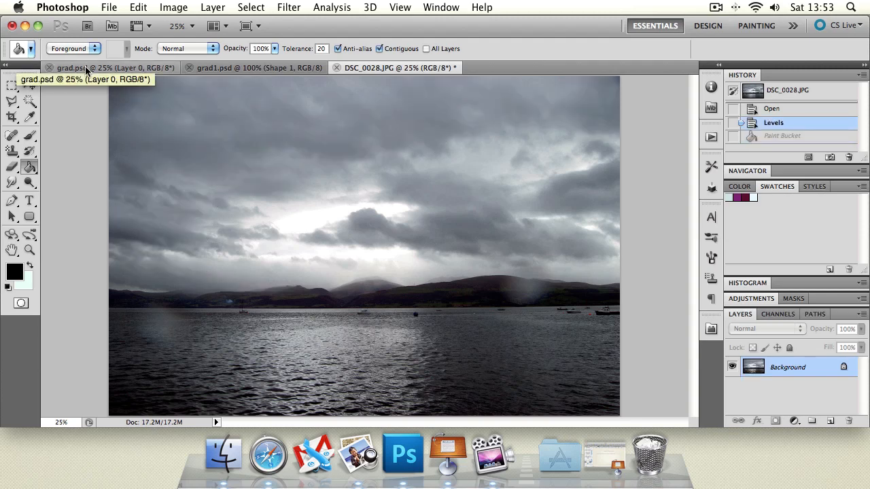
Switch the Paint Bucket fill source to Pattern and try the blue pattern on the bright cloud gap and the upper sky, undoing each fill
left_click(86, 48)
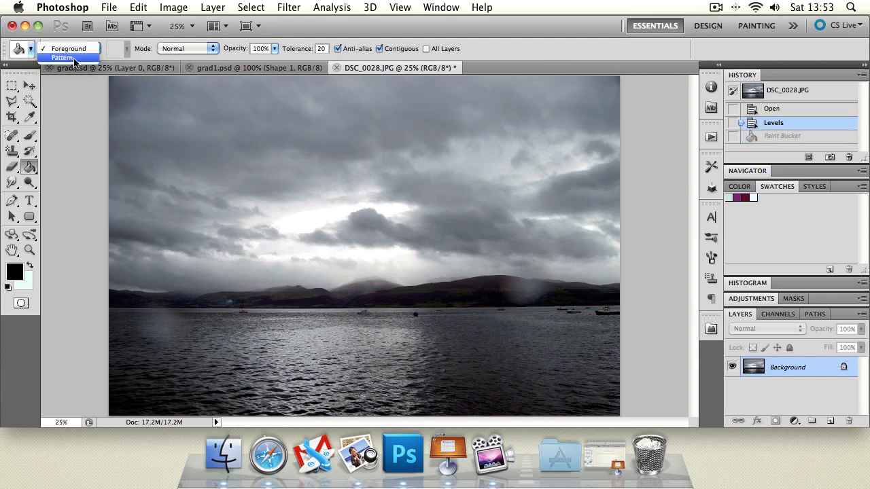
left_click(63, 58)
left_click(127, 49)
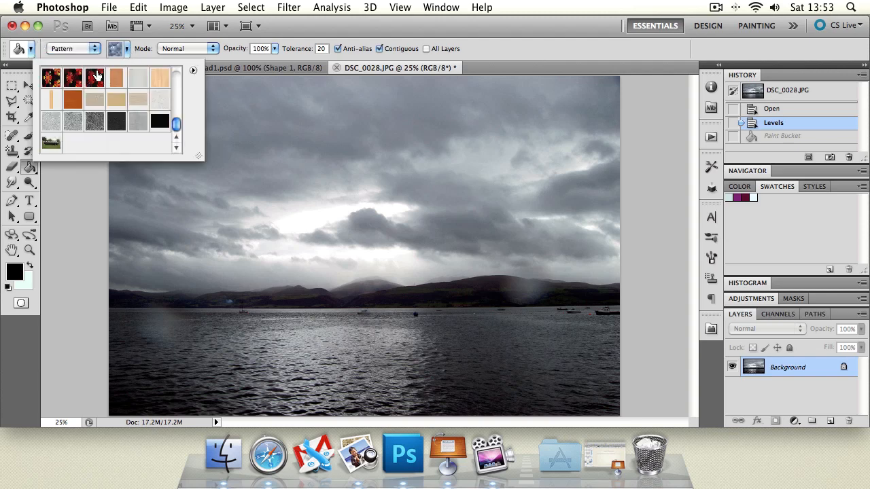
left_click(325, 207)
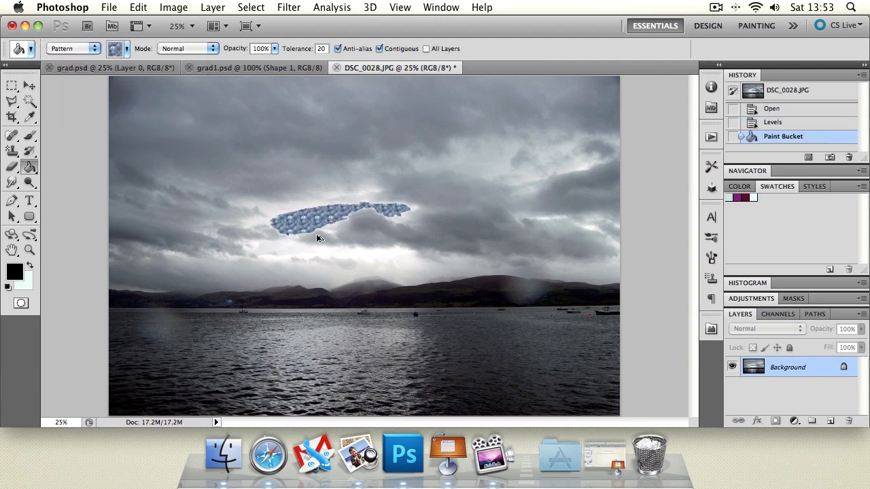
key("super+z")
left_click(323, 138)
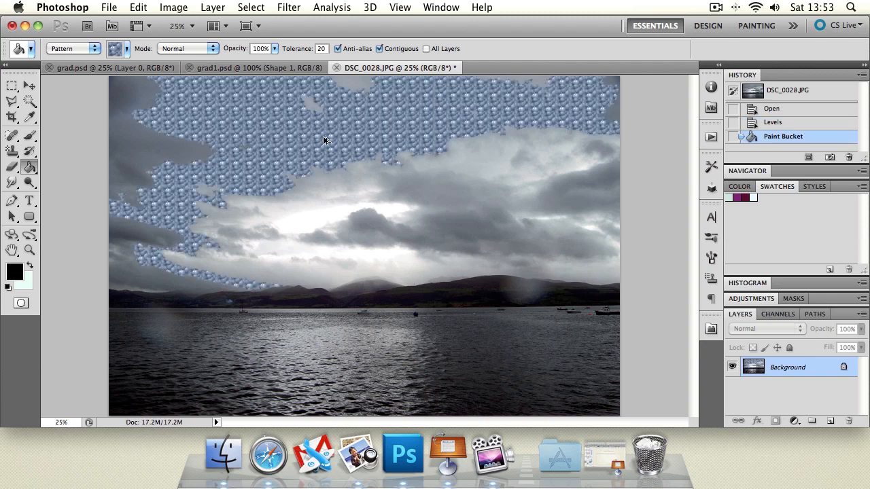
key("super+z")
Set the Paint Bucket fill source to Foreground and keep the blending mode at Normal
left_click(75, 49)
left_click(68, 39)
left_click(187, 49)
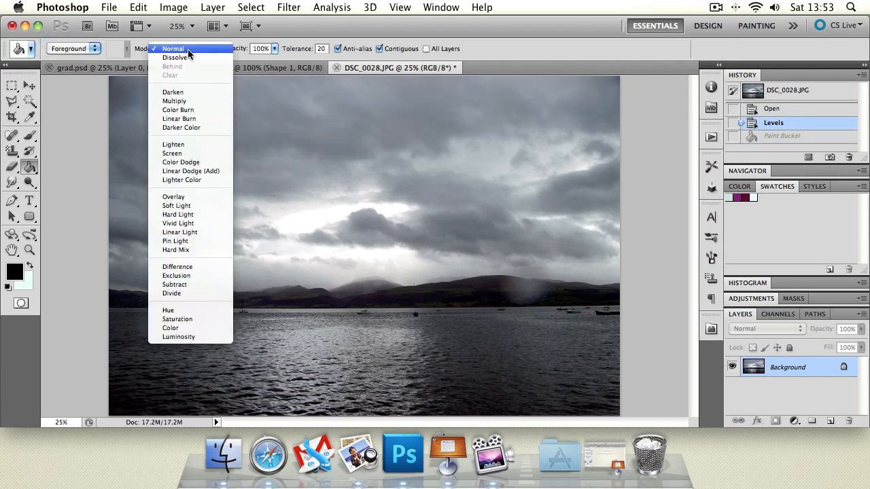
left_click(188, 49)
Paint a vertical black stroke with the Brush tool from the sky down to the waterline
left_click(29, 135)
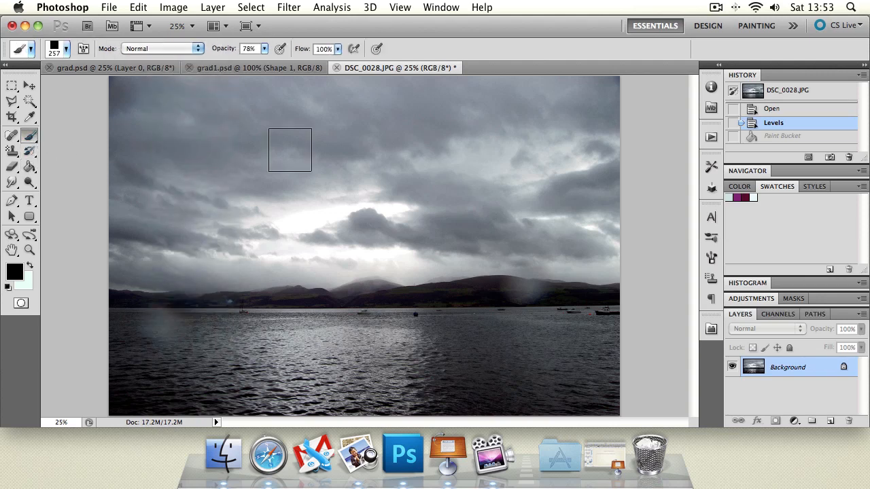
left_click_drag(291, 140, 287, 292)
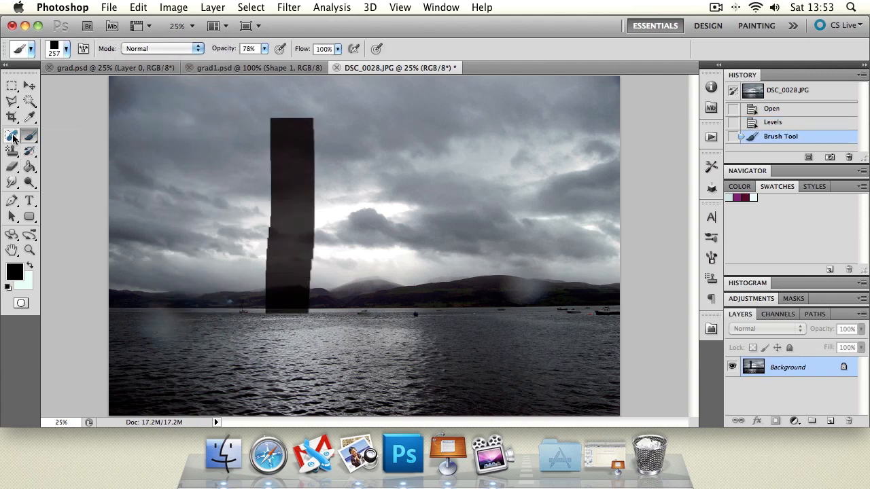
Set the Paint Bucket blending mode to Dissolve and try a black fill on the clouds beside the brush stroke, undoing the fill
left_click(29, 167)
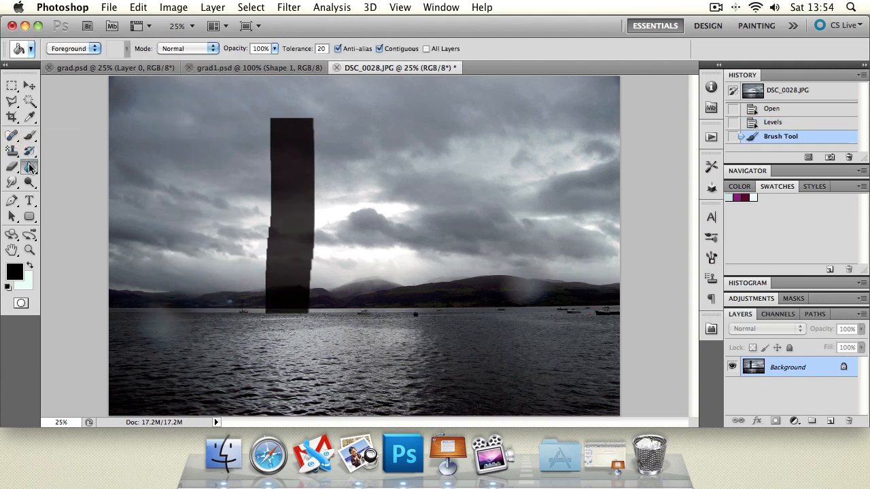
left_click(189, 49)
left_click(193, 63)
left_click(241, 150)
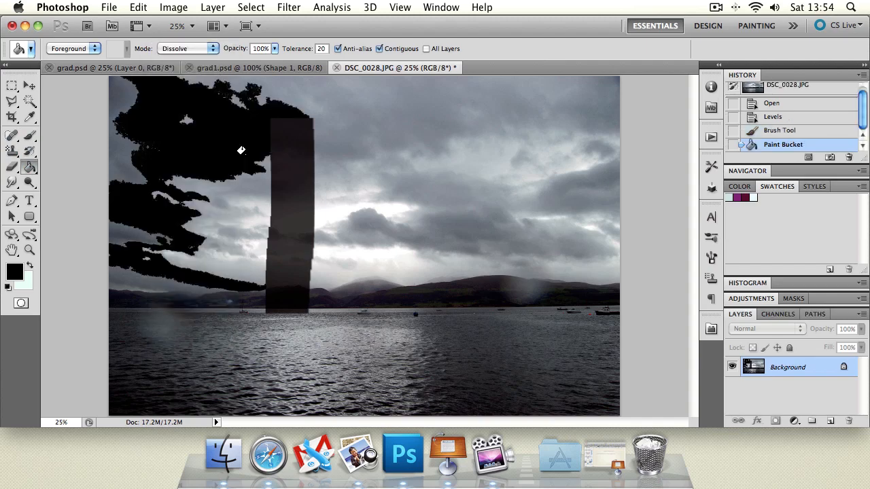
key("super+z")
Try a black Dissolve fill on the upper clouds, then undo both that fill and the brush stroke
left_click(390, 110)
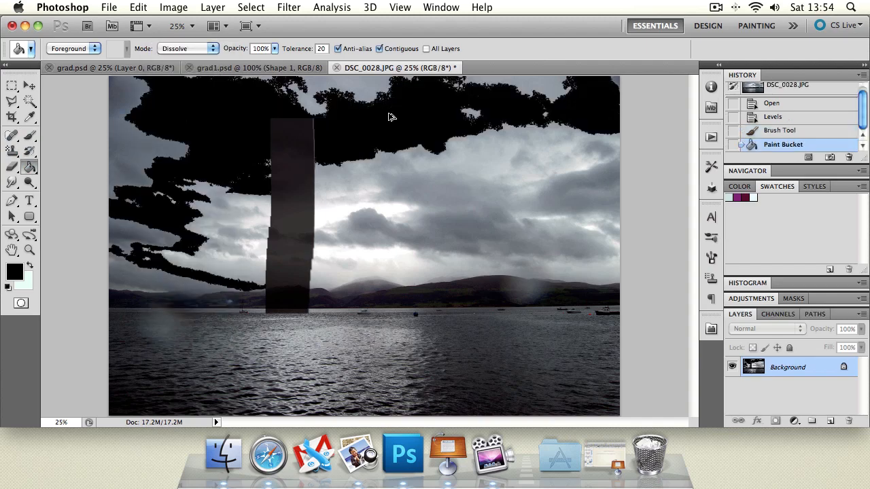
key("super+alt+z")
key("super+alt+z")
left_click(178, 49)
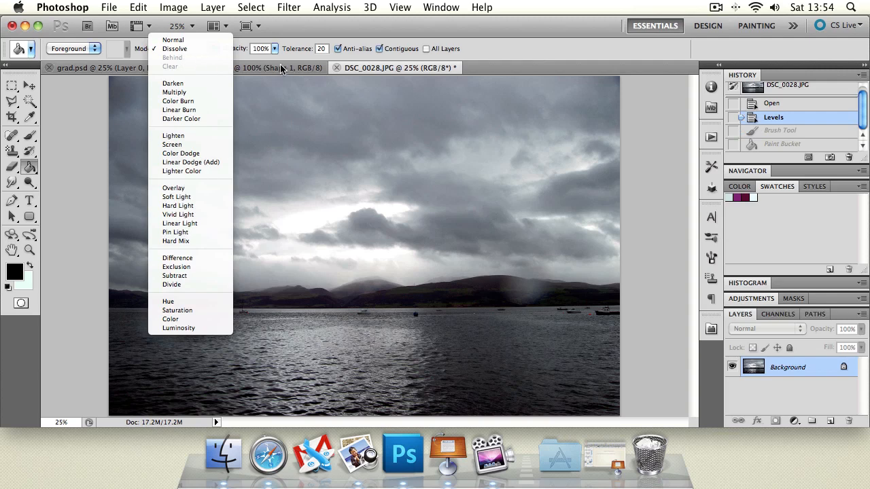
left_click(491, 65)
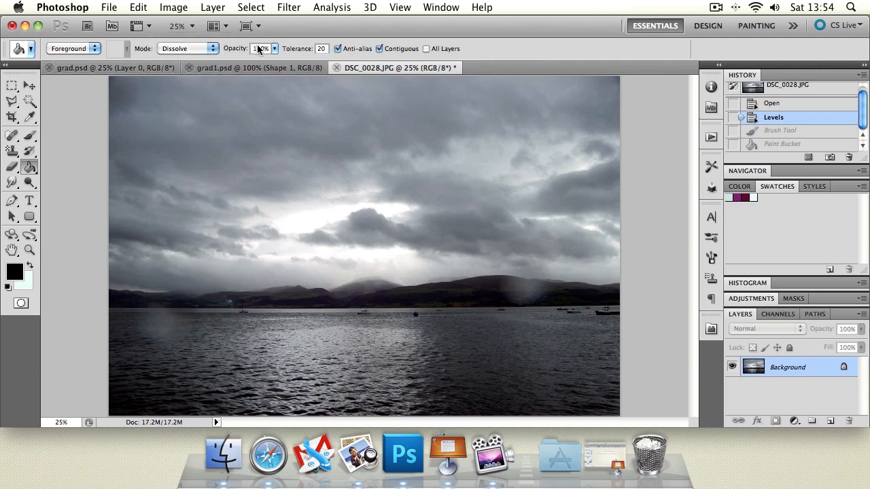
Lower the Paint Bucket opacity to 32% and try Dissolve fills on two areas of the sky, undoing both
left_click(275, 50)
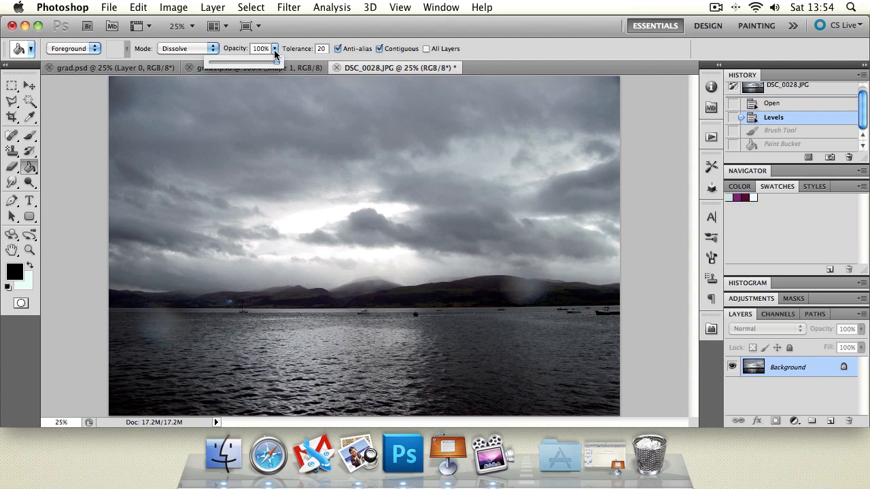
left_click_drag(275, 62, 230, 62)
left_click(274, 195)
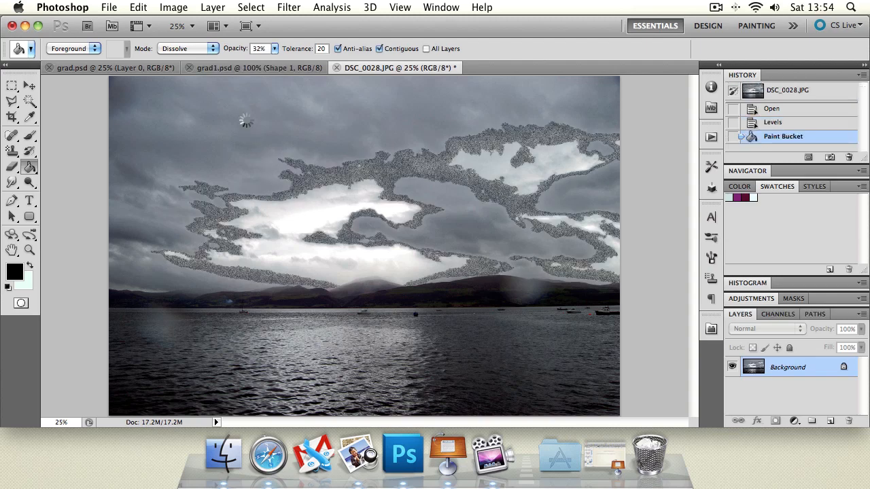
left_click(242, 116)
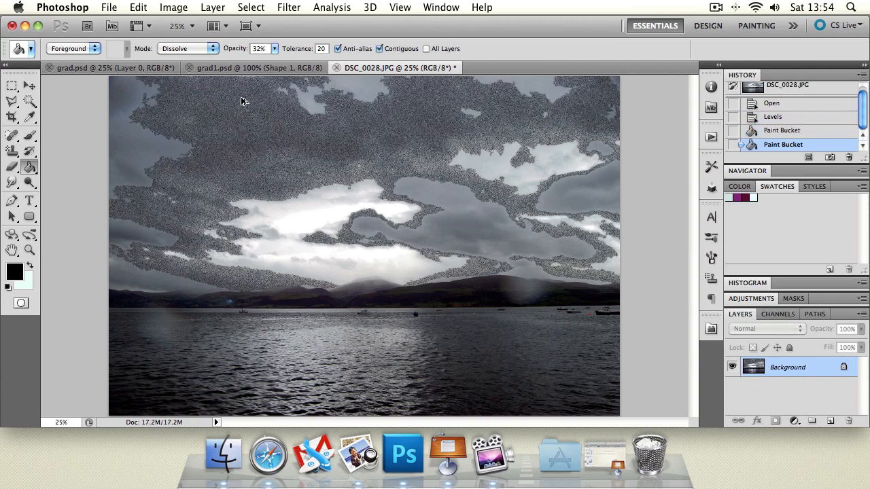
key("ctrl+alt+z")
key("ctrl+alt+z")
Set the Paint Bucket opacity to 100% and try a black fill on the upper clouds, undoing the fill
left_click(275, 49)
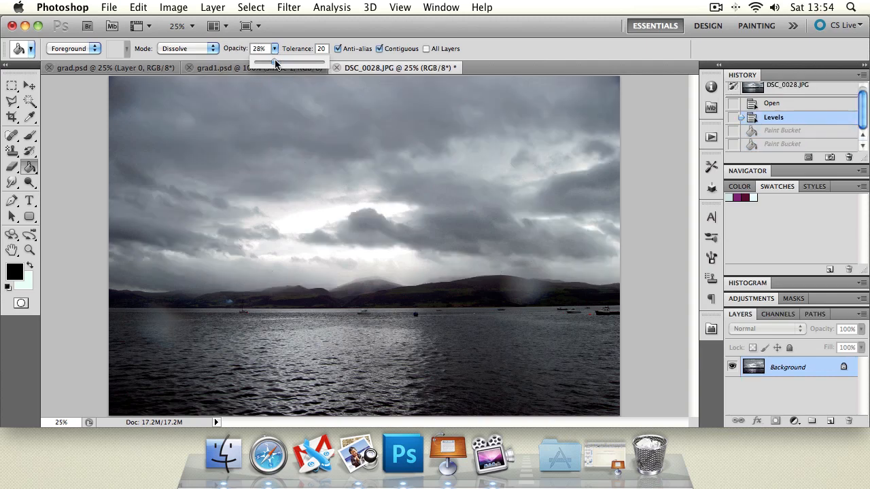
left_click_drag(275, 63, 327, 56)
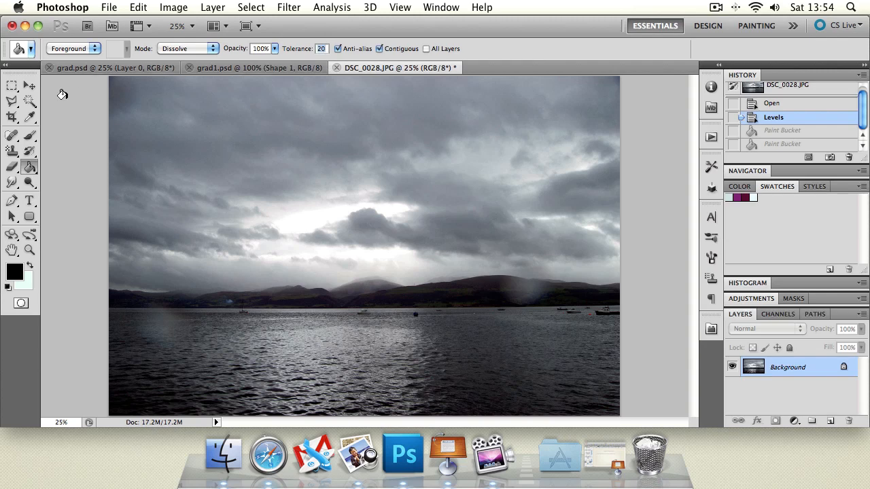
left_click(221, 133)
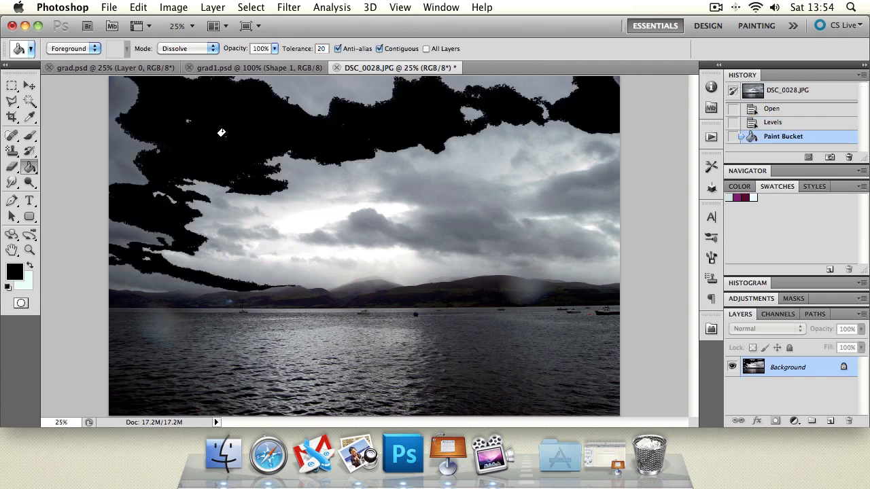
key("super+z")
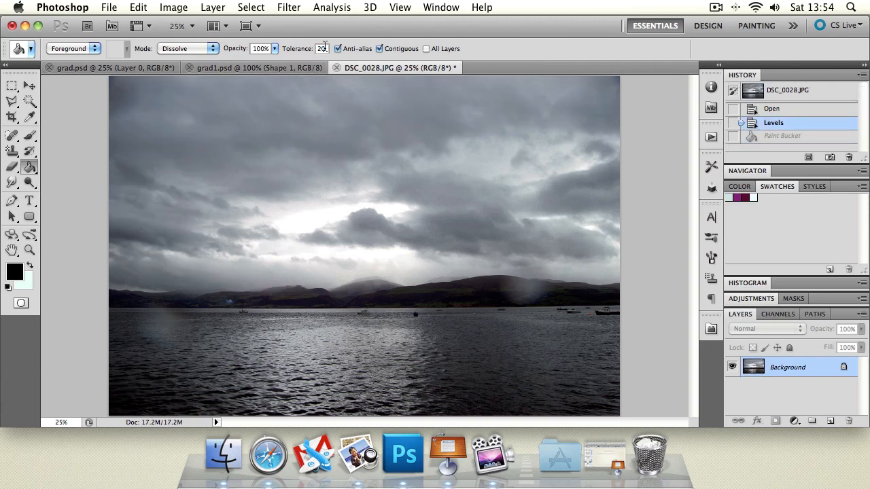
Set the Paint Bucket tolerance to 100 and try a black fill on the upper clouds, undoing the fill
left_click(320, 48)
type("100")
left_click(201, 129)
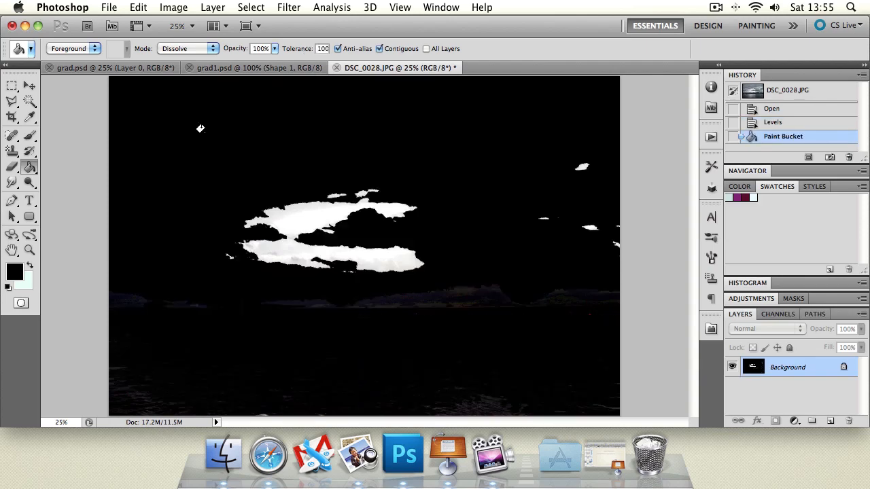
key("super+z")
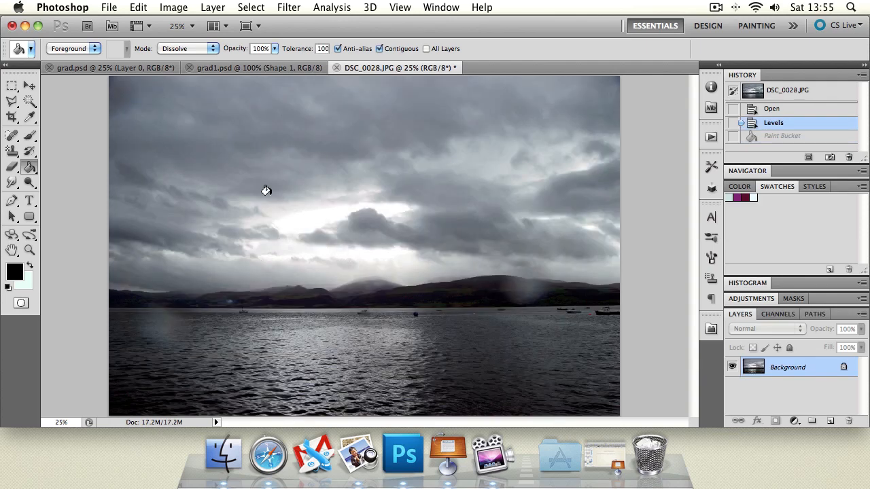
Set the Paint Bucket tolerance to 50 and try black fills on four areas of the sky, undoing all of them
double_click(324, 49)
type("50")
left_click(248, 106)
left_click(294, 198)
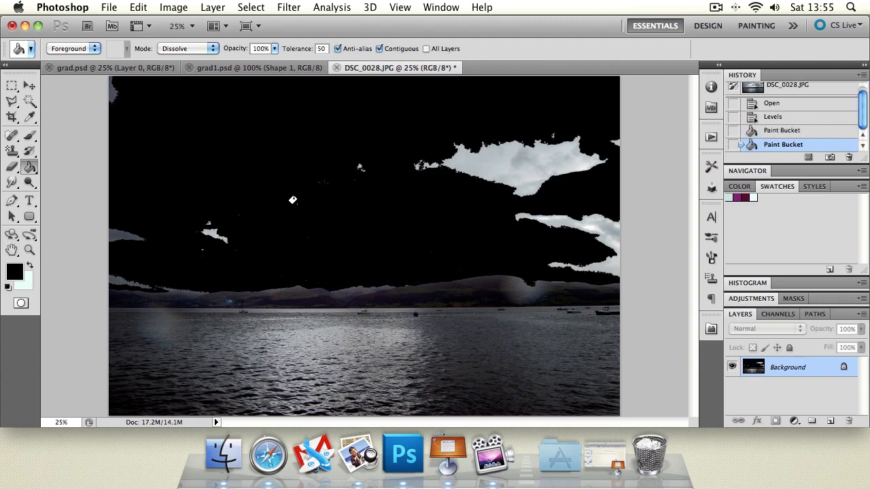
left_click(516, 152)
left_click(608, 237)
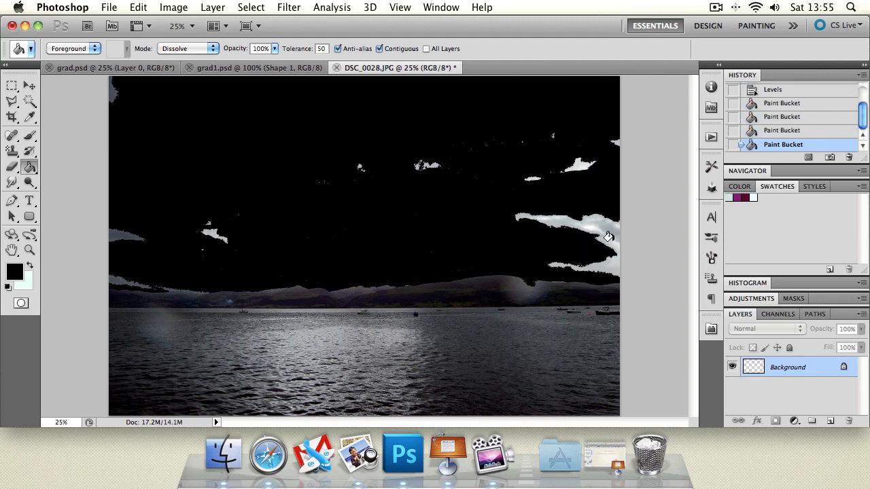
key("super+z")
key("alt+super+z")
key("alt+super+z")
key("alt+super+z")
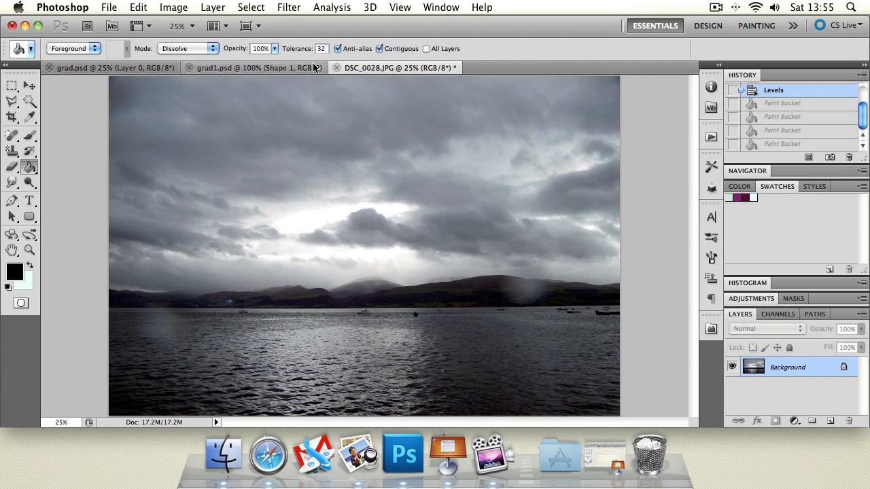
Set the Paint Bucket tolerance to 32 and try black Dissolve fills on the clouds with Anti-alias on and off, undoing the first
left_click(290, 170)
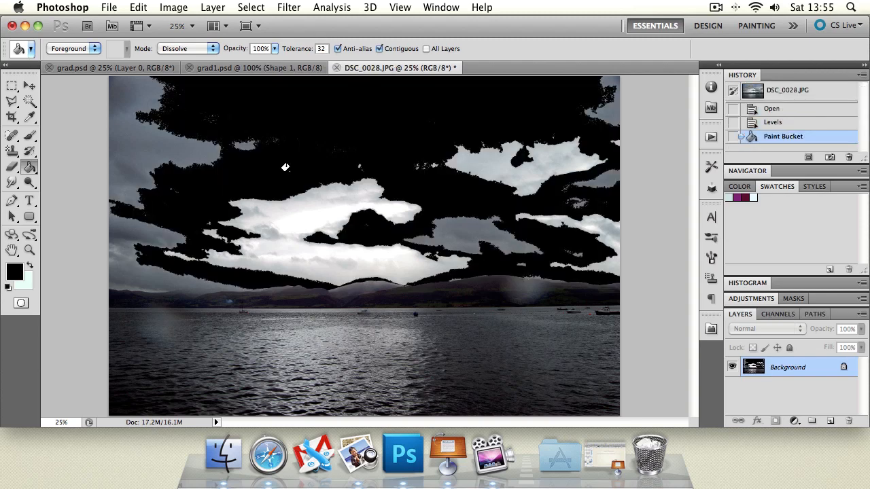
key("super+z")
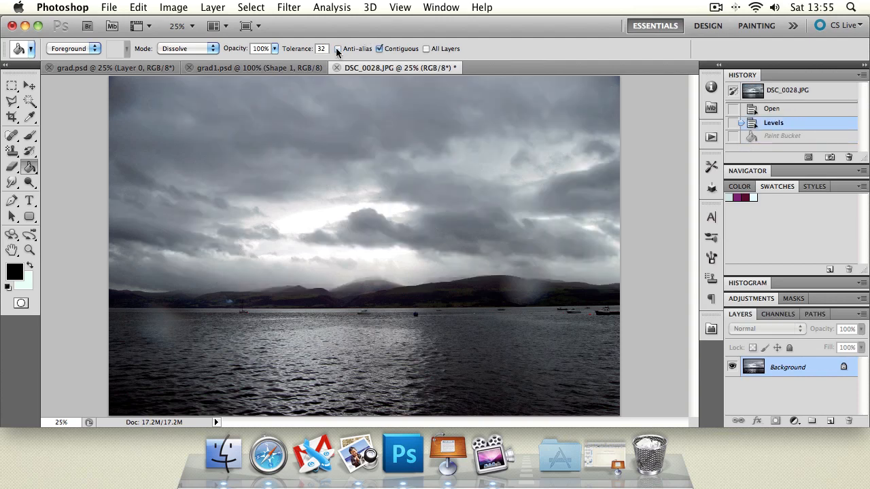
left_click(326, 109)
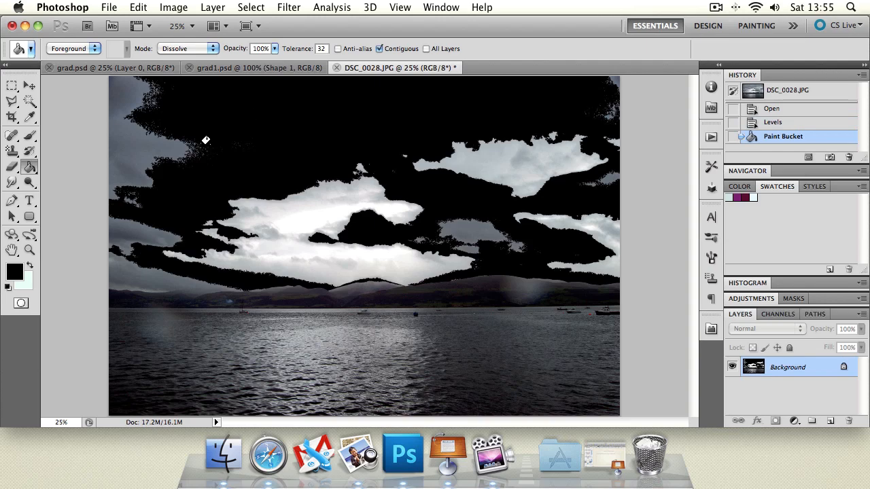
Change the fill mode to Normal, undo the Dissolve fill, and try a black fill on the upper clouds, undoing it too
left_click(188, 49)
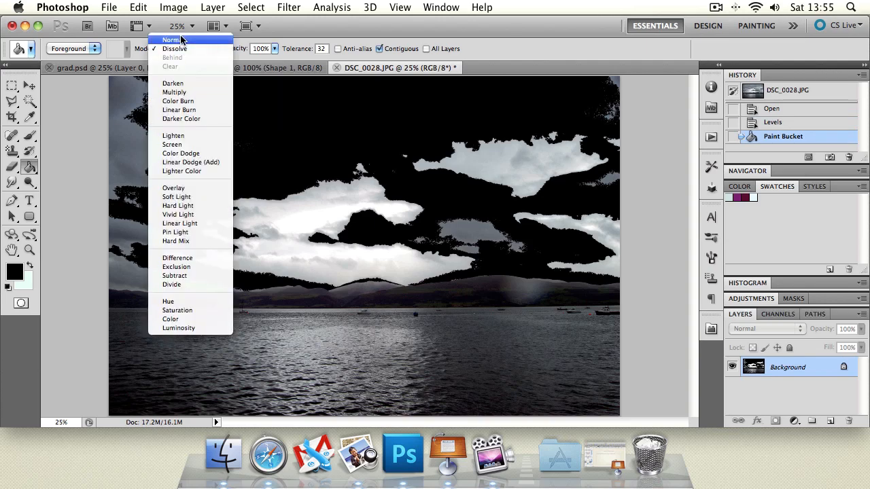
left_click(175, 39)
key("super+z")
left_click(216, 109)
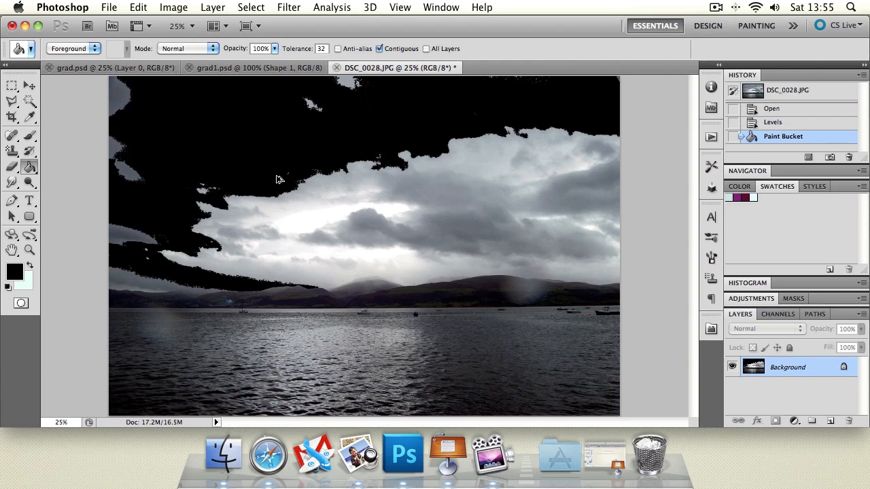
key("super+z")
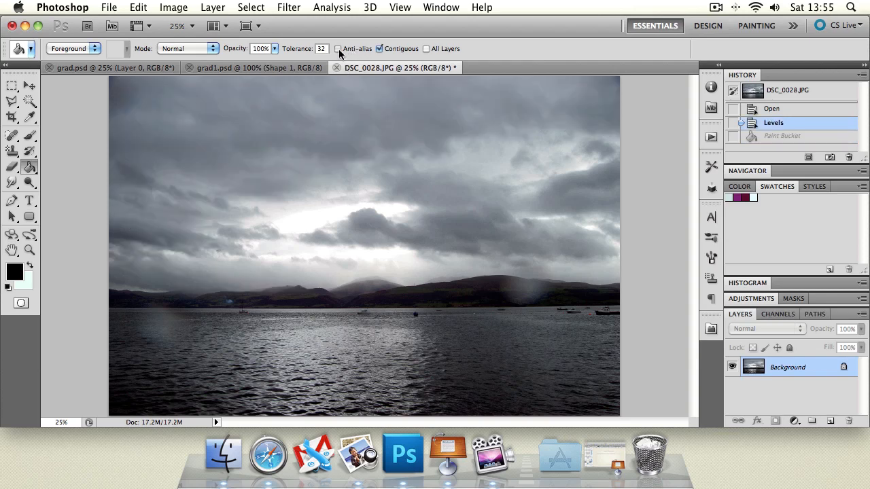
Turn Anti-alias back on and try black fills at two spots in the clouds, undoing each one
left_click(339, 49)
left_click(291, 163)
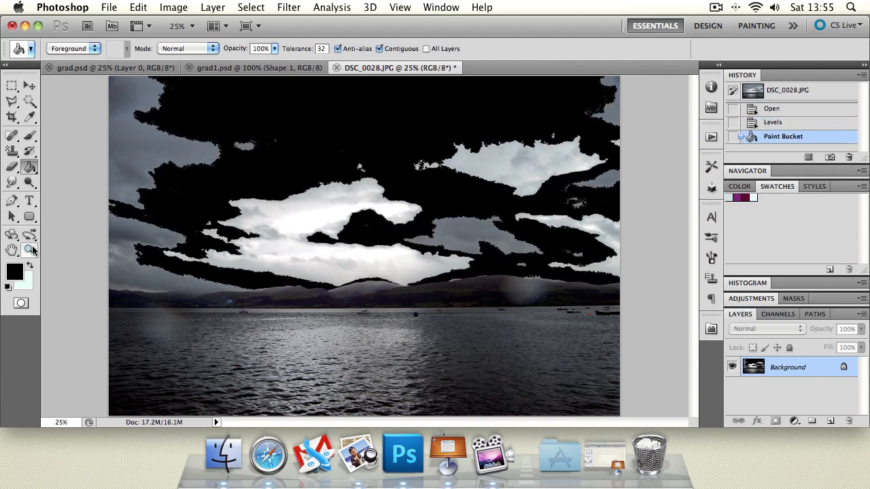
key("super+z")
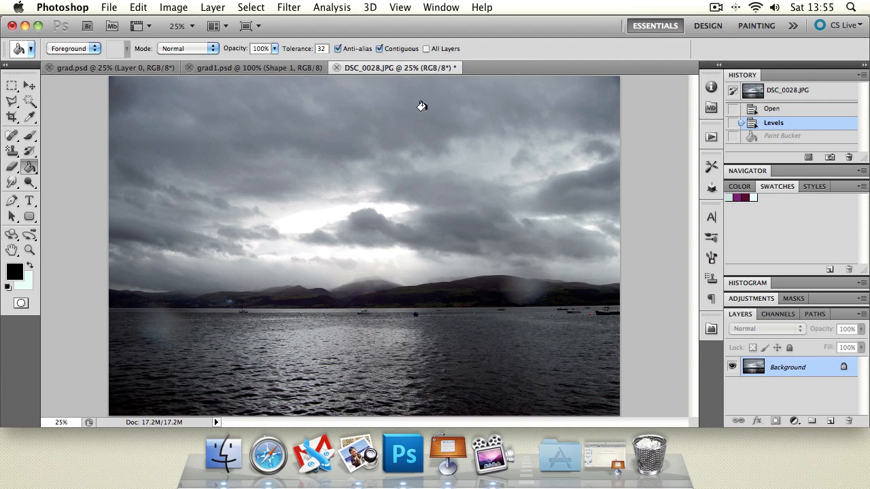
left_click(236, 124)
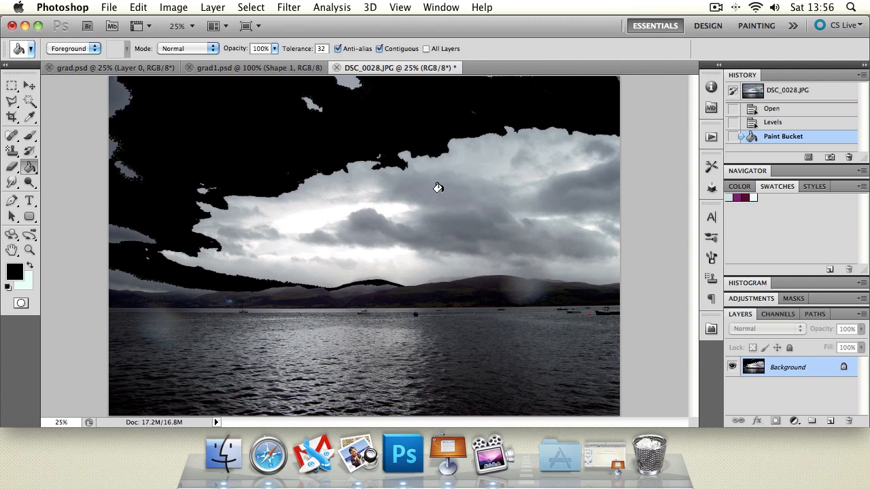
key("super+z")
Turn off Contiguous and try black fills on the dark clouds and the bright sky, undoing both
left_click(379, 48)
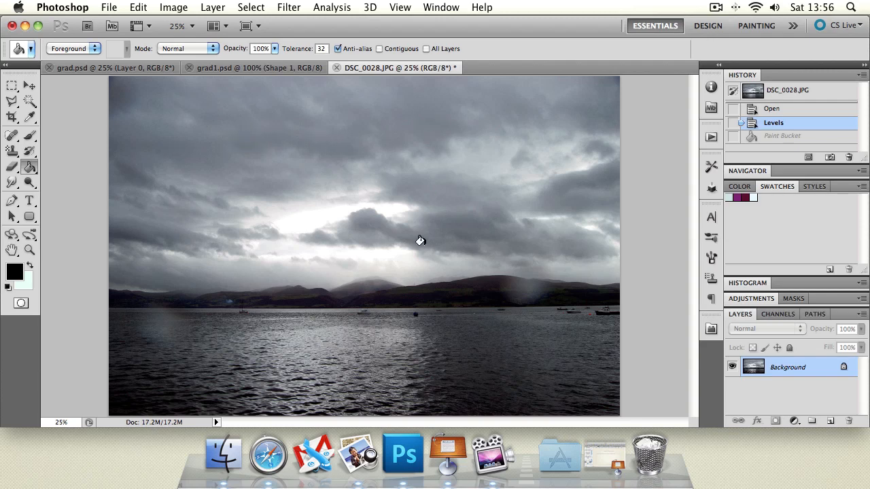
left_click(224, 144)
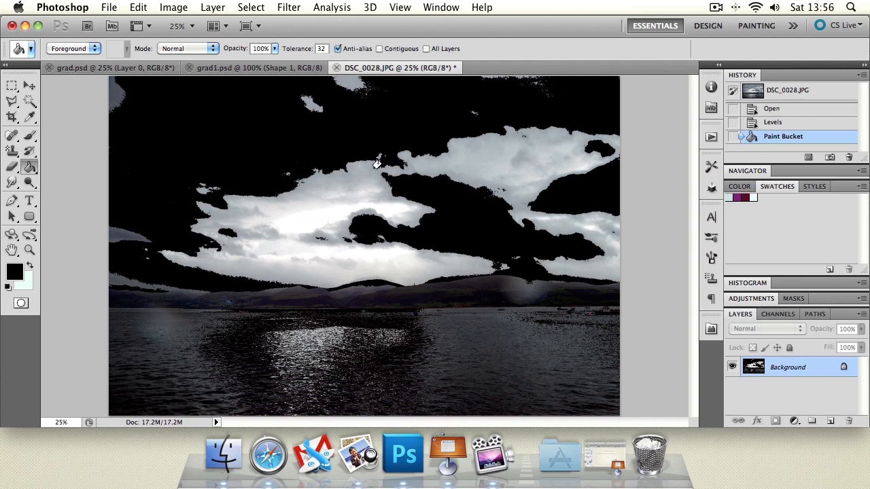
left_click(323, 197)
key("super+alt+z")
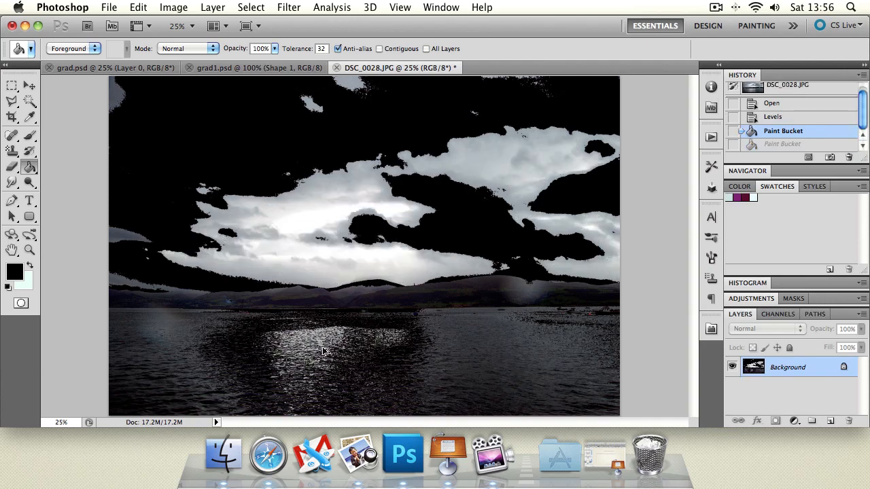
key("super+alt+z")
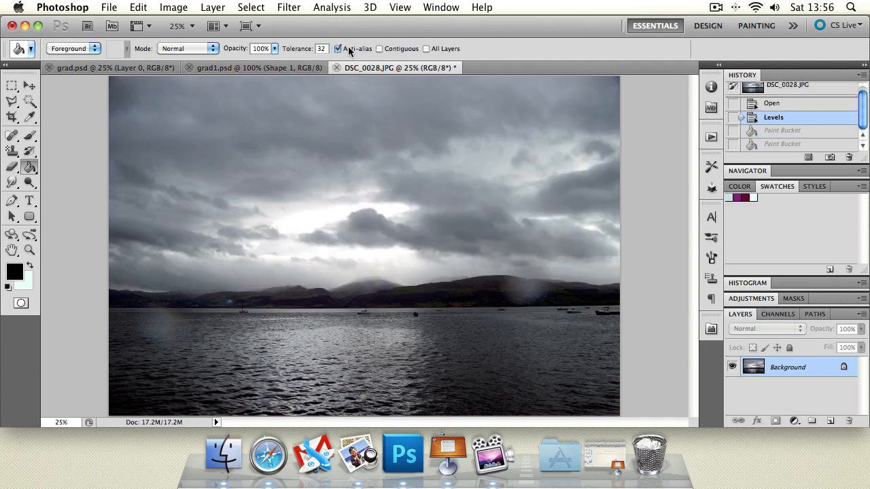
Turn Contiguous back on and try a black fill on the upper clouds, undoing the fill
left_click(377, 47)
left_click(312, 123)
key("super+z")
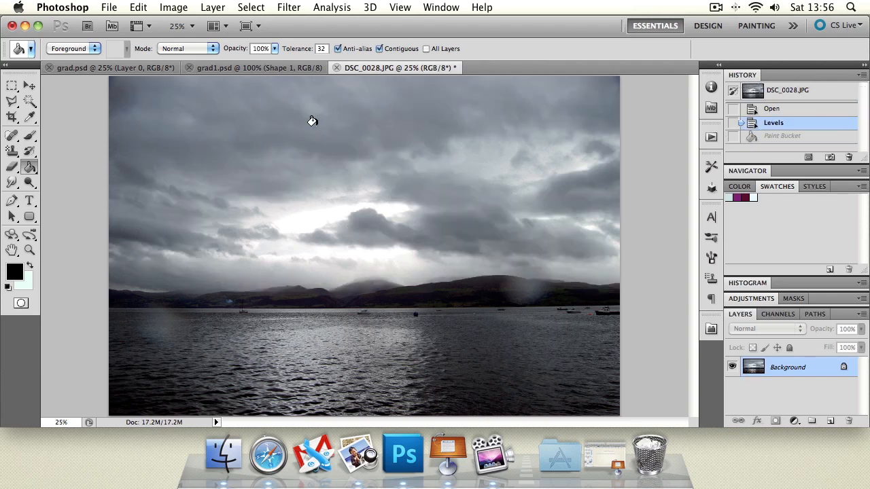
Try a black fill with All Layers enabled, undo it while keeping the Levels adjustment, and turn All Layers off again
left_click(427, 48)
left_click(362, 182)
key("alt+super+z")
key("alt+super+z")
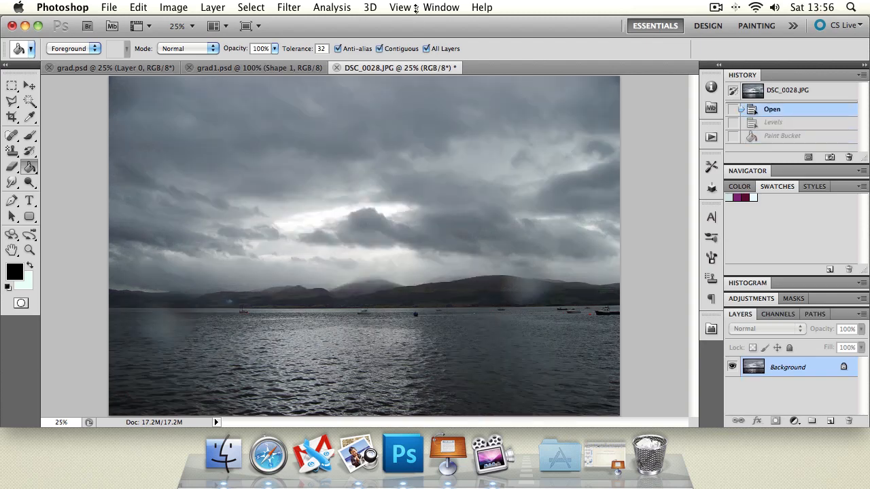
key("shift+super+z")
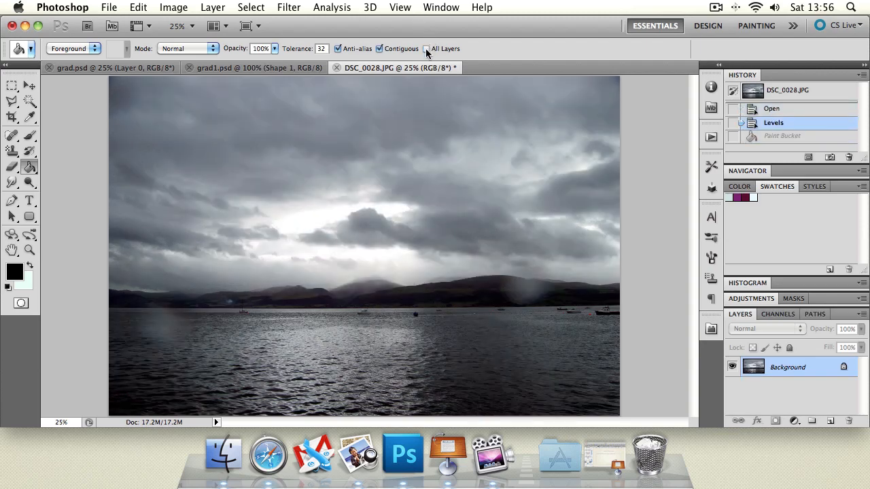
Draw a rectangular marquee over the central sky and fill three areas inside it with black
left_click(11, 86)
left_click_drag(222, 109, 473, 271)
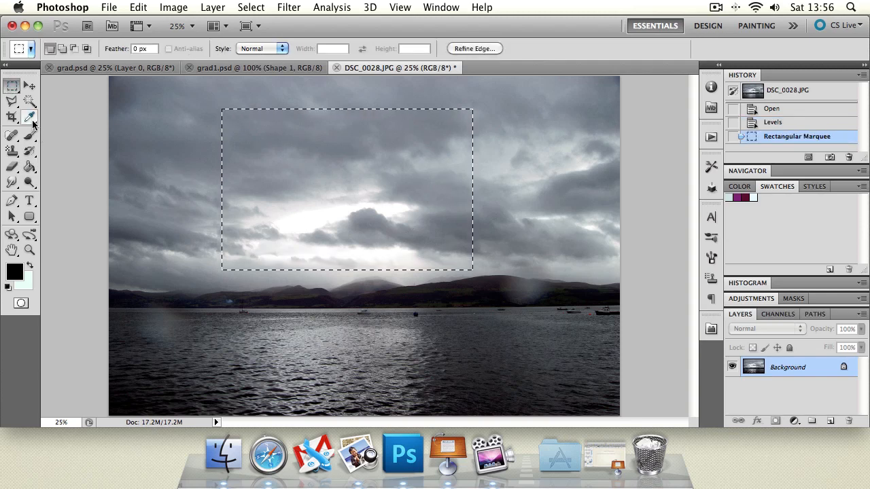
left_click(29, 167)
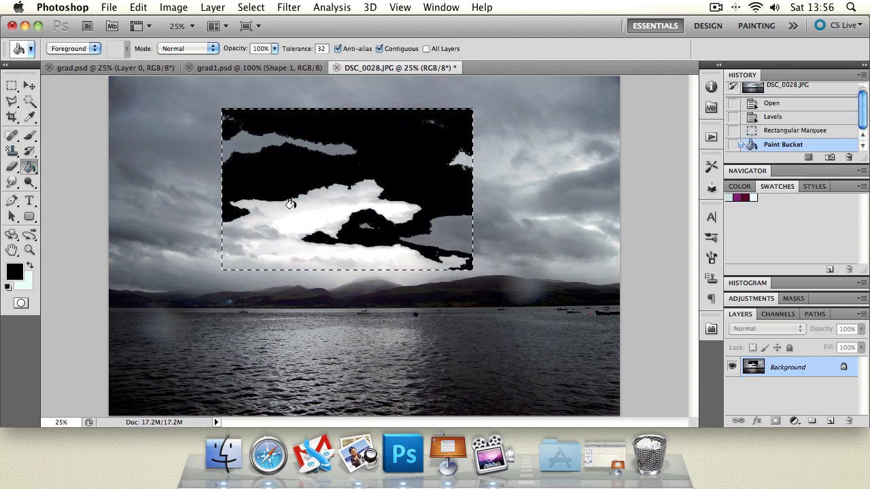
left_click(292, 204)
left_click(244, 134)
Deselect the rectangular area, then undo the deselection, the three black fills and the marquee
left_click(12, 100)
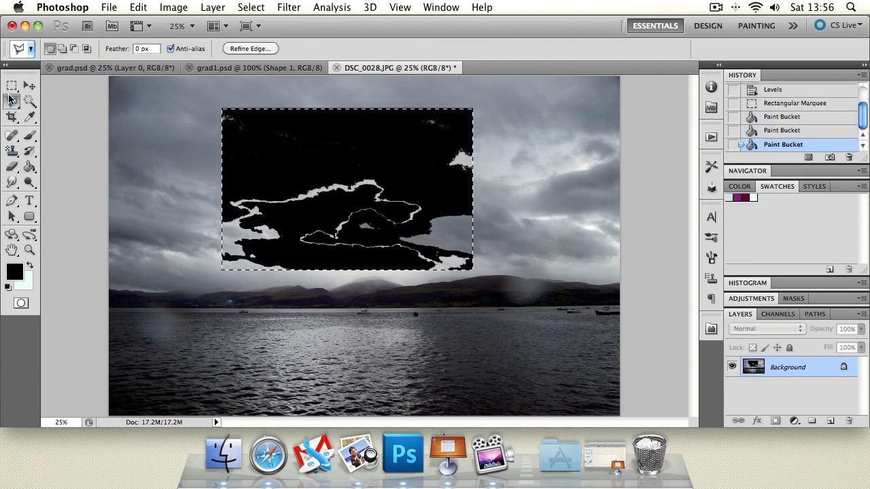
key("super+d")
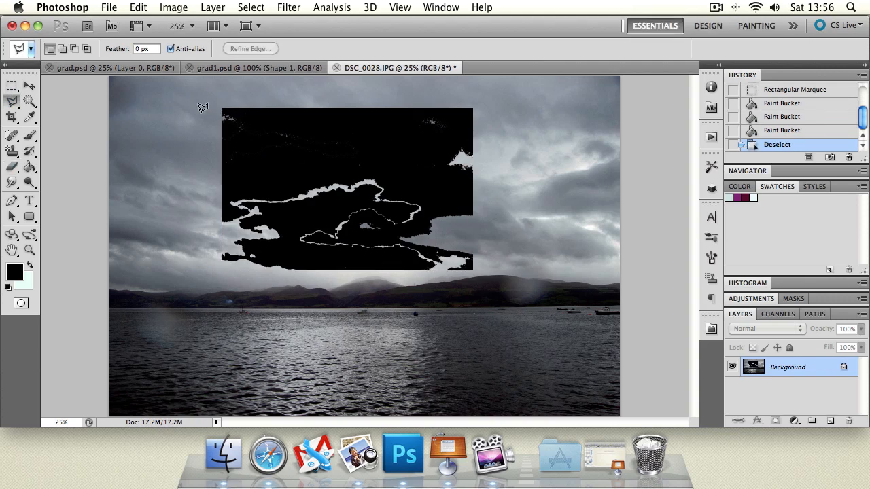
key("super+alt+z")
key("super+alt+z")
key("super+alt+z")
key("super+alt+z")
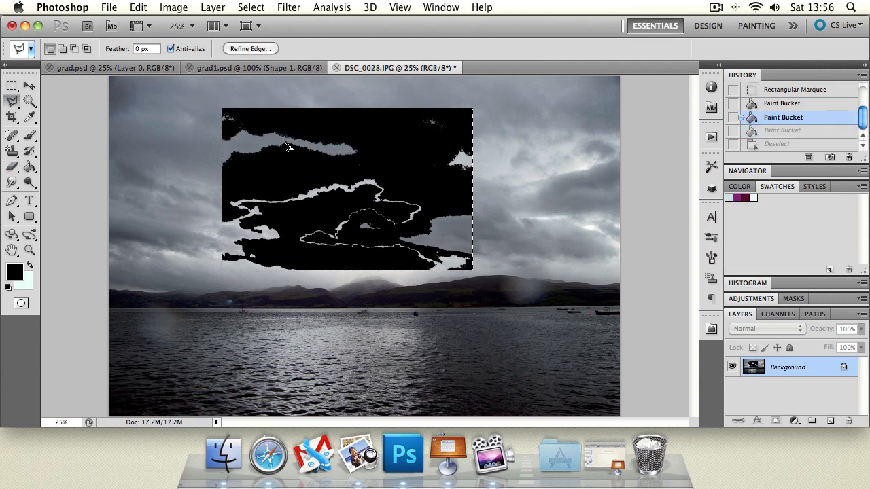
key("super+alt+z")
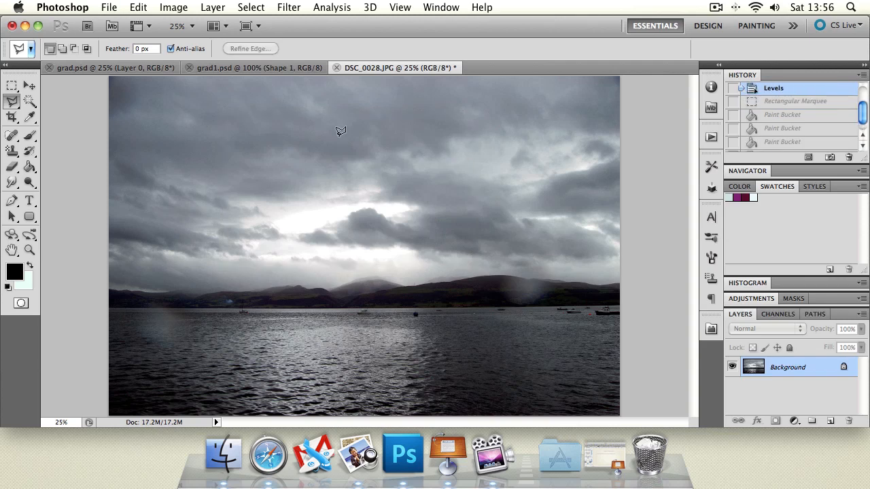
Return to the Paint Bucket tool and try black fills on two areas of the left clouds, undoing both
key("g")
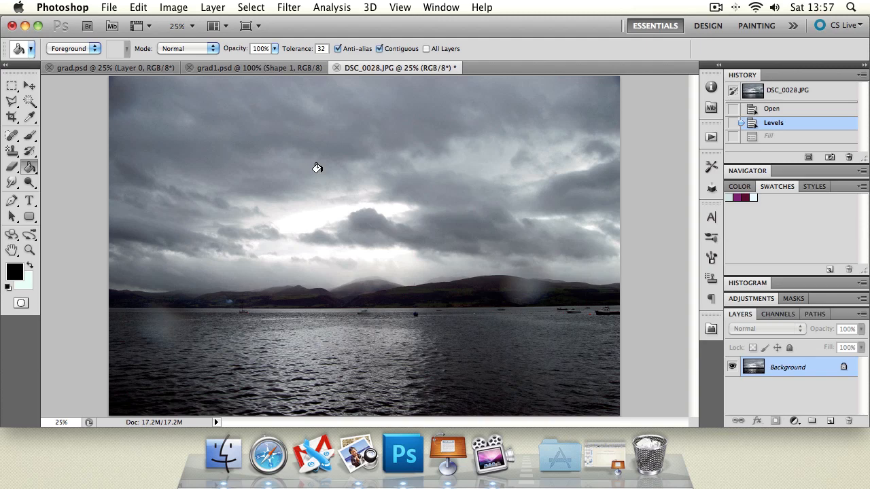
left_click(231, 152)
left_click(191, 130)
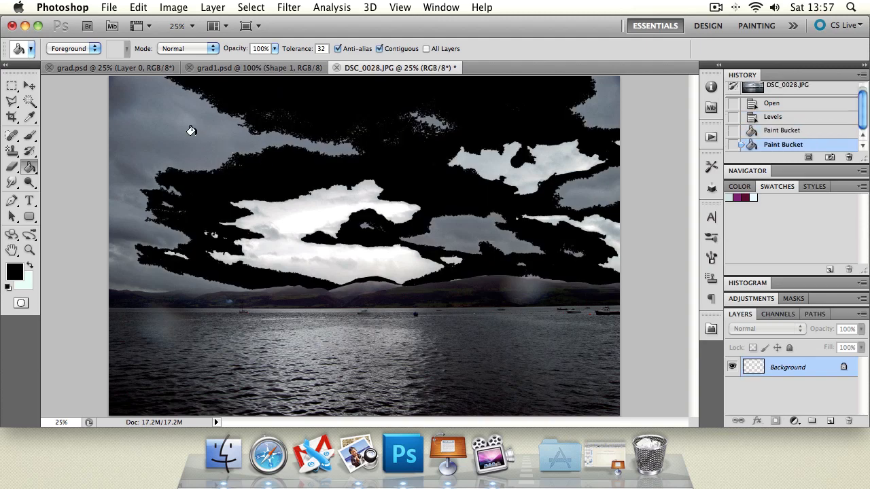
key("alt+super+z")
key("alt+super+z")
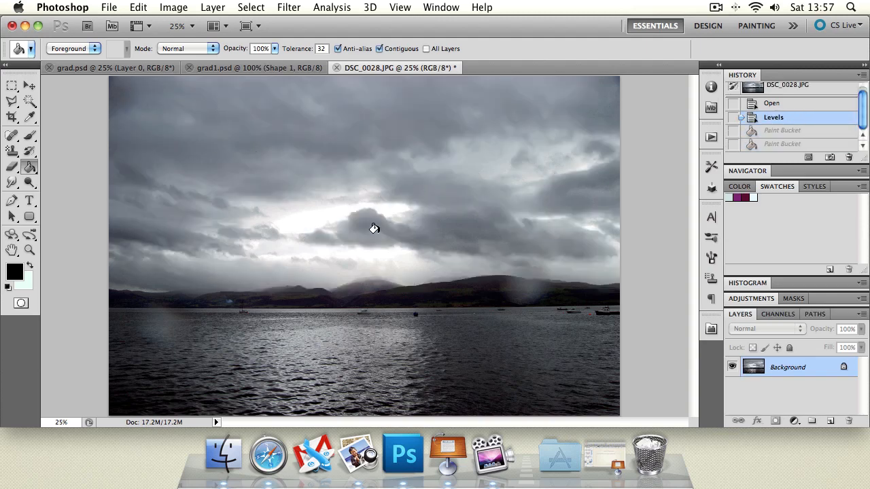
Try filling the whole photo with the pale background colour and with the black foreground colour, undoing each fill
key("super+BackSpace")
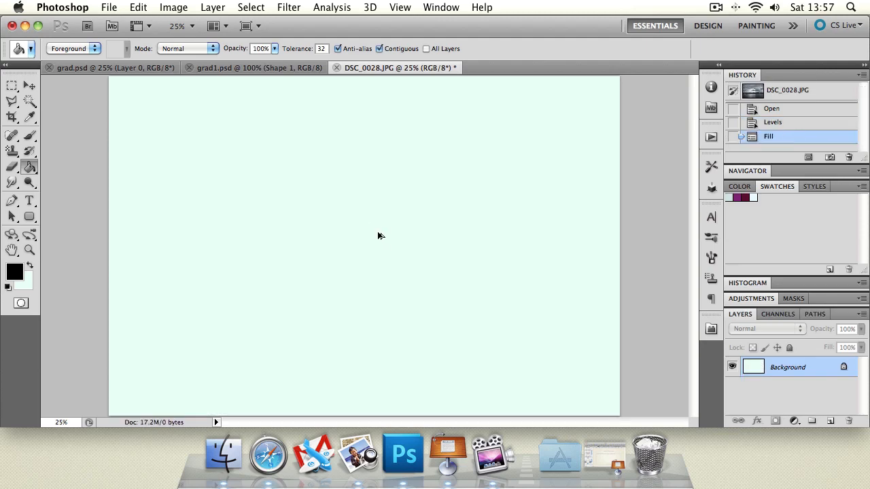
key("super+z")
key("alt+BackSpace")
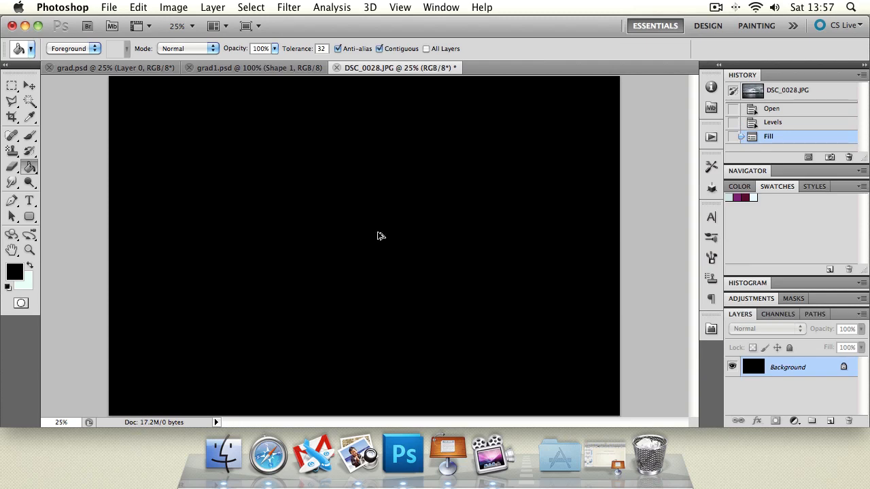
key("super+z")
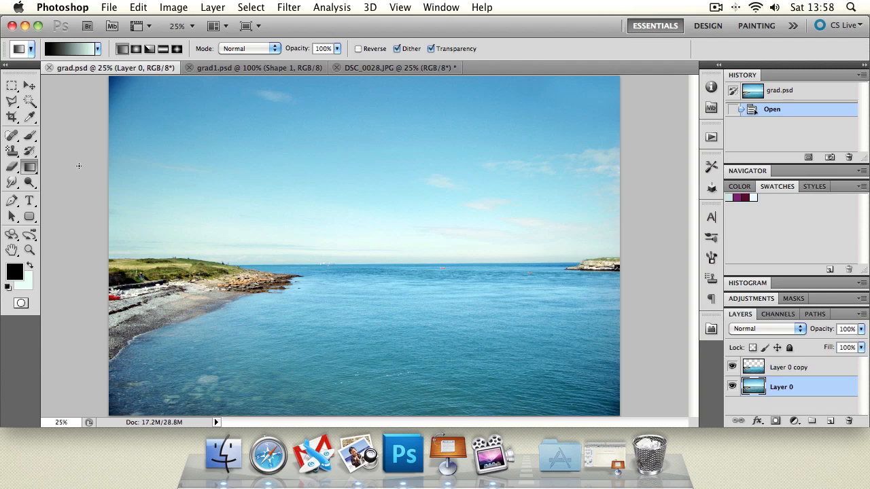
Toggle to the Paint Bucket and back to the Gradient tool, and look through its tool presets and gradient presets
key("shift+g")
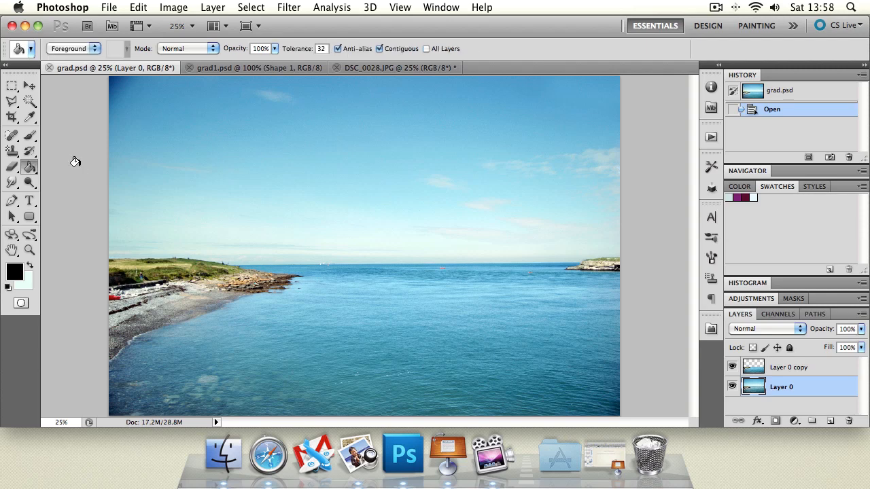
key("shift+g")
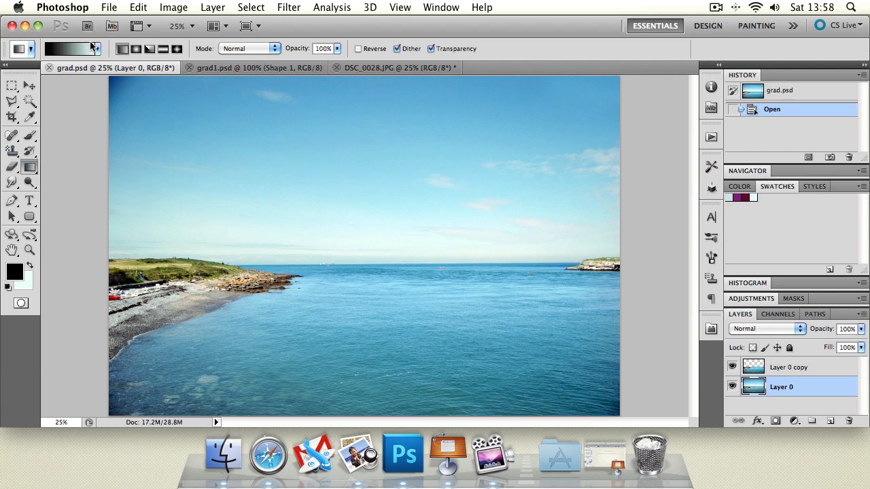
left_click(31, 50)
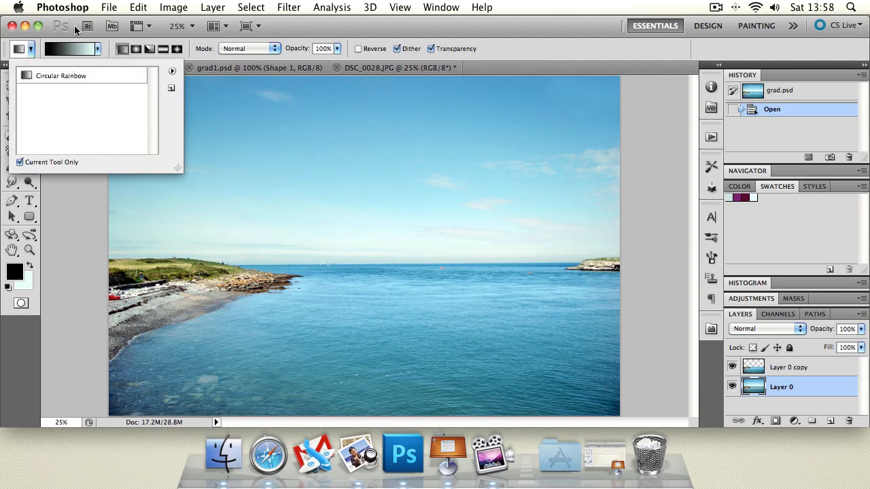
left_click(96, 49)
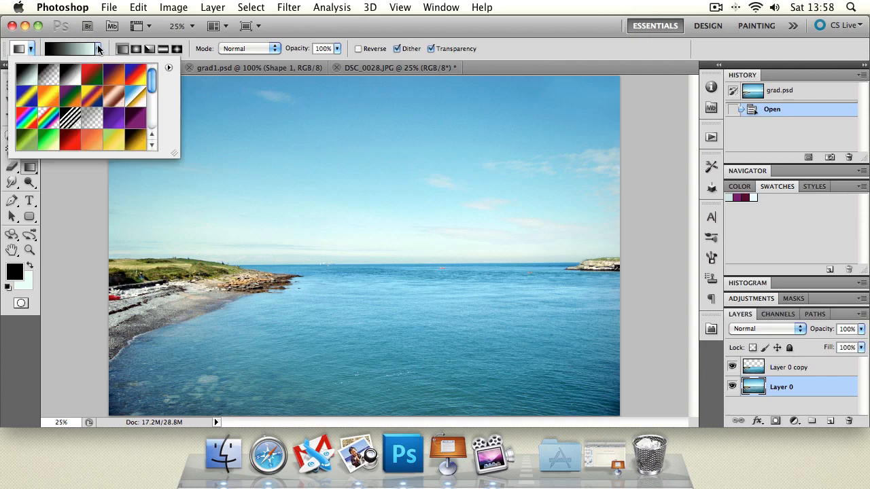
left_click_drag(152, 81, 154, 6)
double_click(30, 78)
left_click(99, 49)
Examine the gradient library in the Preset Manager, including the name of the Foreground to Background preset
left_click(169, 69)
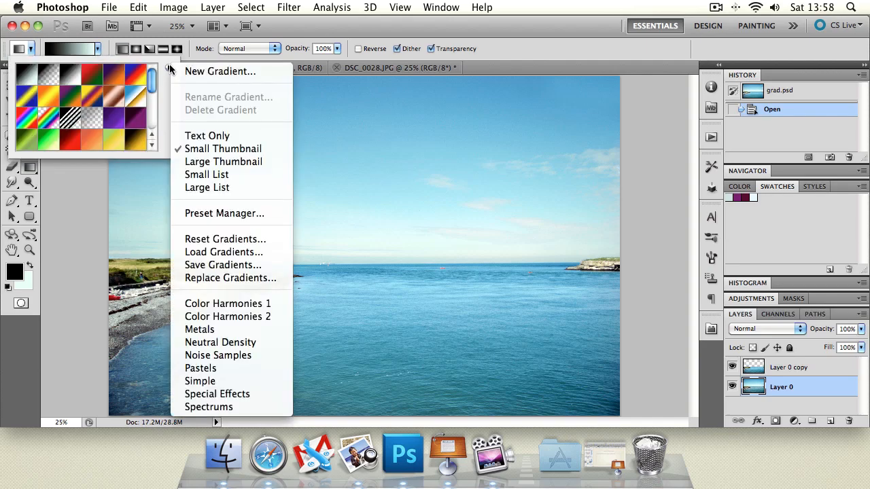
left_click(224, 213)
left_click(454, 197)
double_click(455, 195)
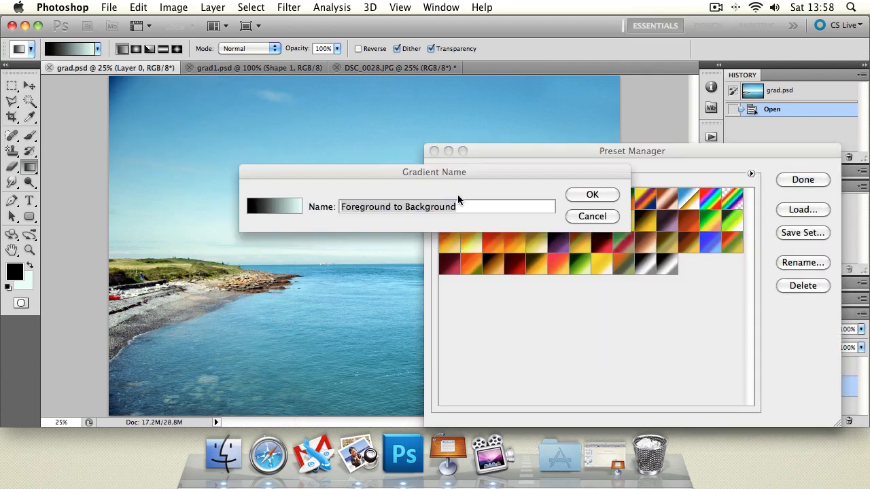
left_click(591, 216)
left_click_drag(653, 151, 430, 111)
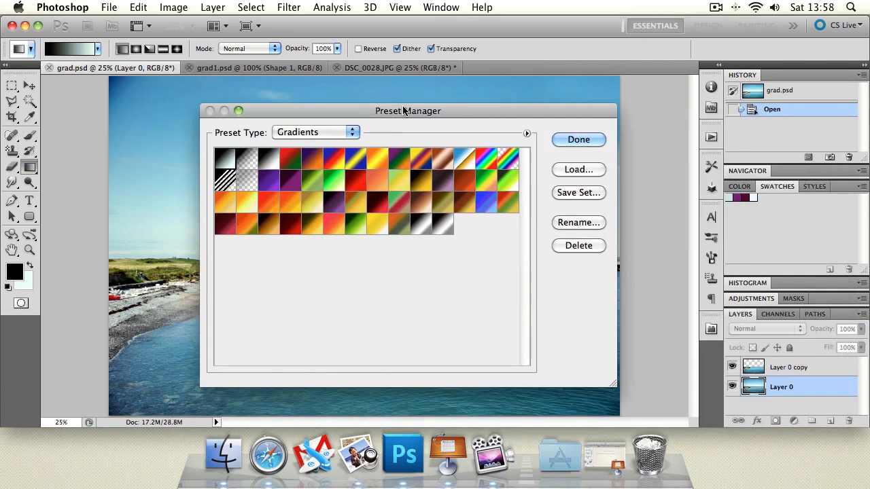
left_click(578, 139)
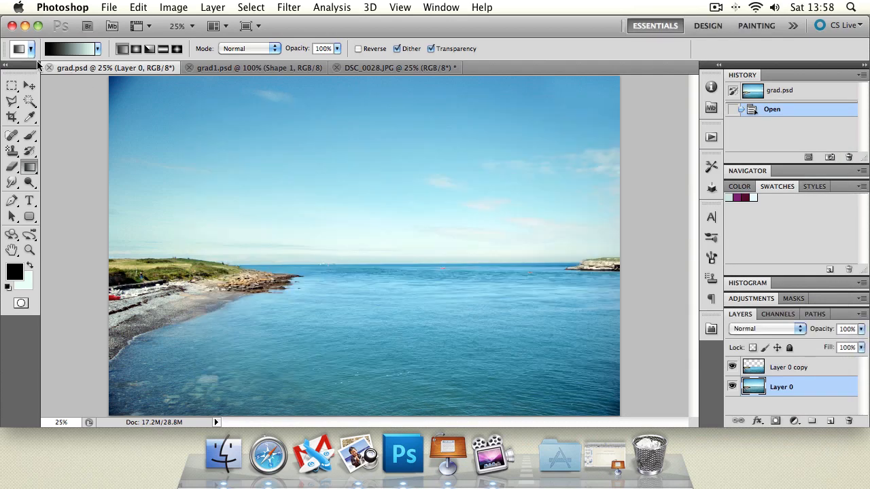
Open the Gradient Editor for the Foreground to Background gradient and enlarge it to look through its presets
left_click(68, 48)
left_click_drag(703, 101, 366, 77)
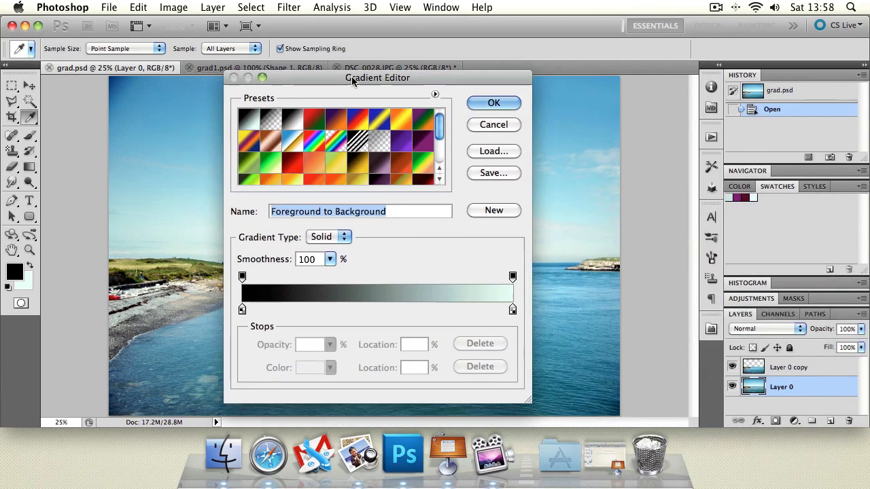
left_click(501, 124)
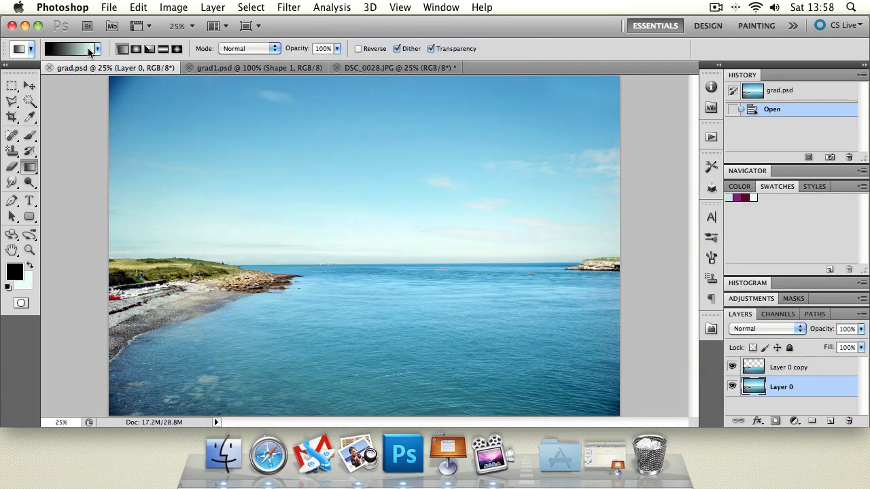
left_click(64, 49)
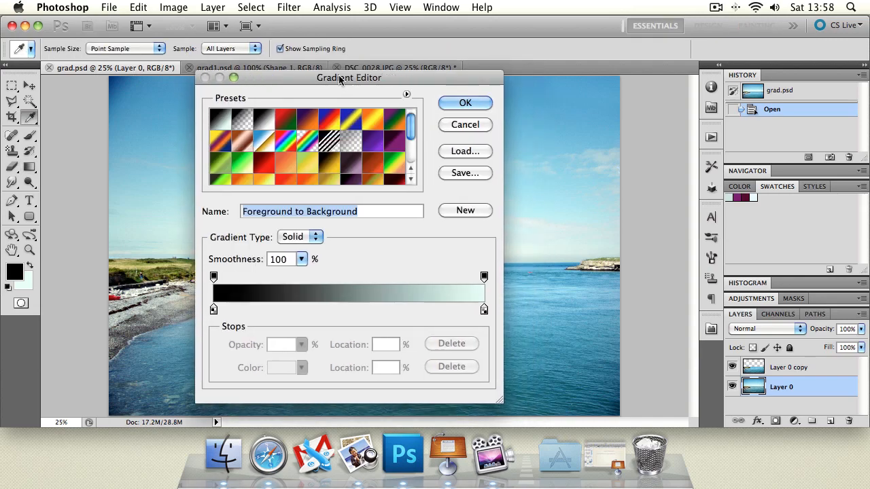
left_click_drag(357, 72, 326, 72)
left_click_drag(408, 126, 409, 156)
left_click_drag(353, 76, 353, 22)
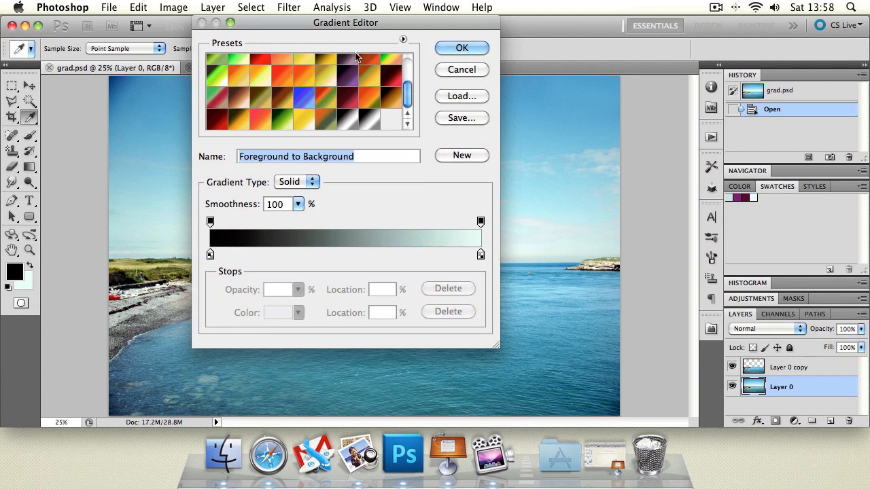
left_click_drag(496, 345, 519, 383)
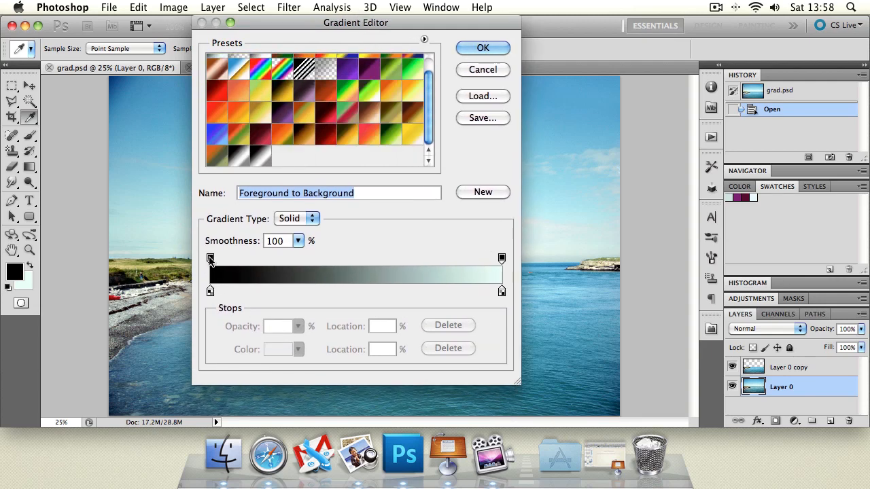
Try sliding the gradient's black colour stop along the ramp and return it to location 0%
mouse_move(210, 258)
left_mouse_down()
mouse_move(428, 258)
mouse_move(210, 258)
left_mouse_up()
left_click_drag(210, 291, 354, 290)
mouse_move(422, 287)
left_mouse_down()
mouse_move(382, 288)
mouse_move(503, 290)
mouse_move(437, 290)
left_mouse_up()
left_click_drag(357, 288, 172, 296)
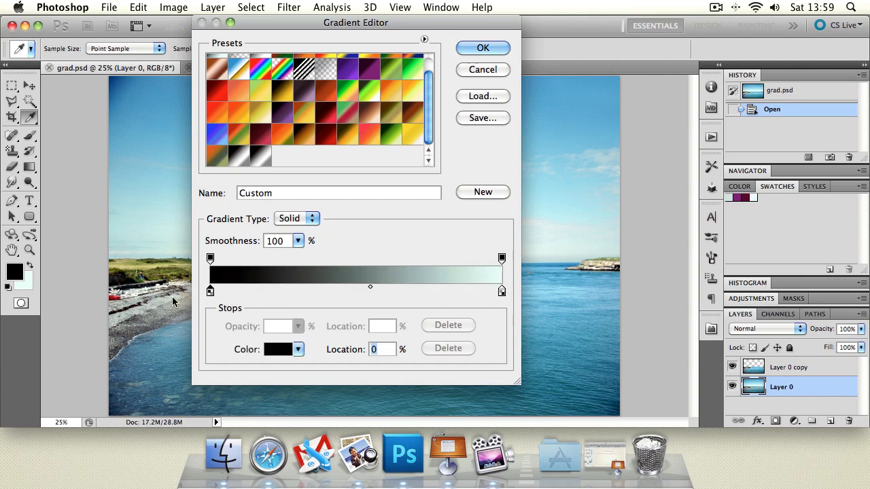
Change the gradient's starting colour stop from black to bright blue
double_click(210, 291)
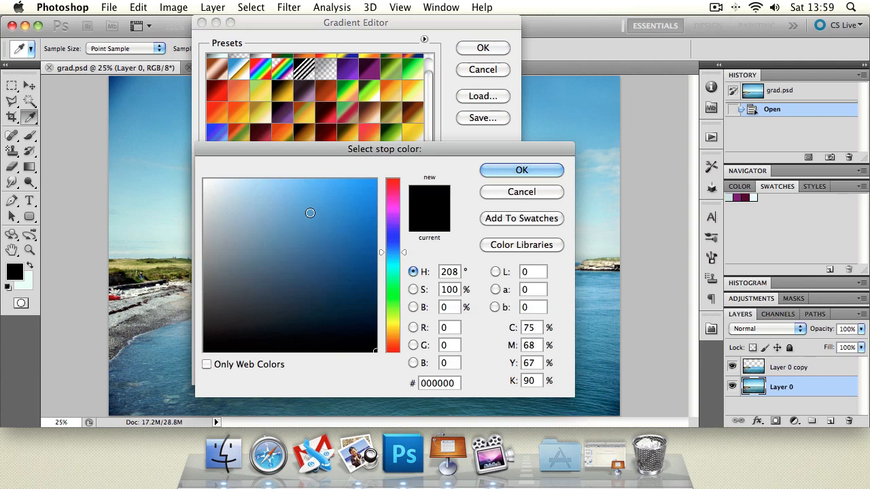
left_click_drag(311, 212, 460, 163)
left_click(521, 170)
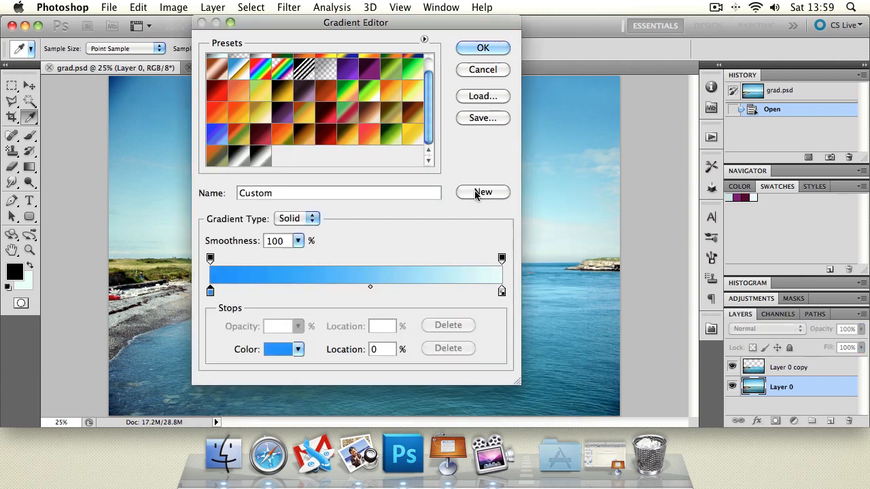
Try a turquoise end stop with the colour midpoint at 45% and discard the gradient edits
double_click(502, 291)
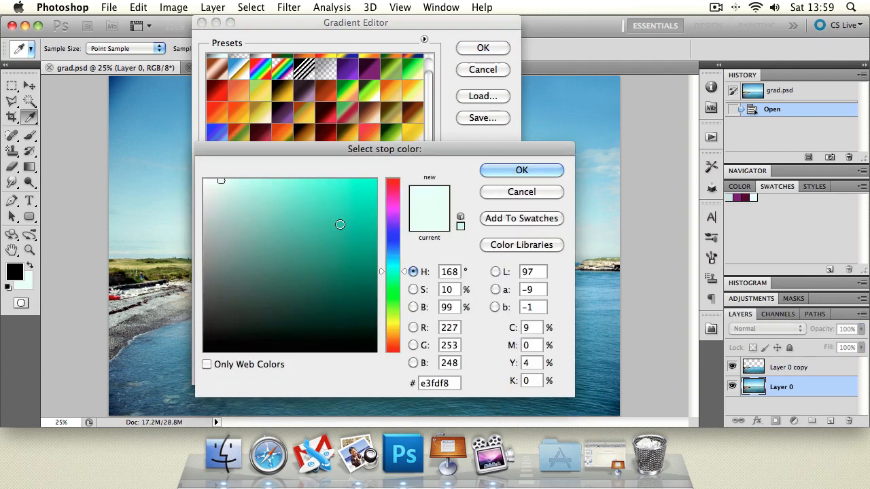
left_click_drag(340, 224, 523, 163)
left_click(523, 167)
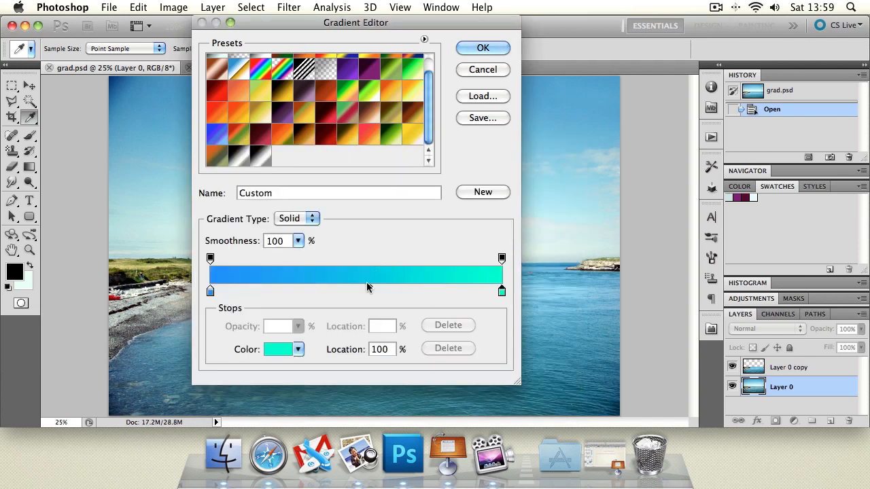
left_click_drag(368, 288, 341, 290)
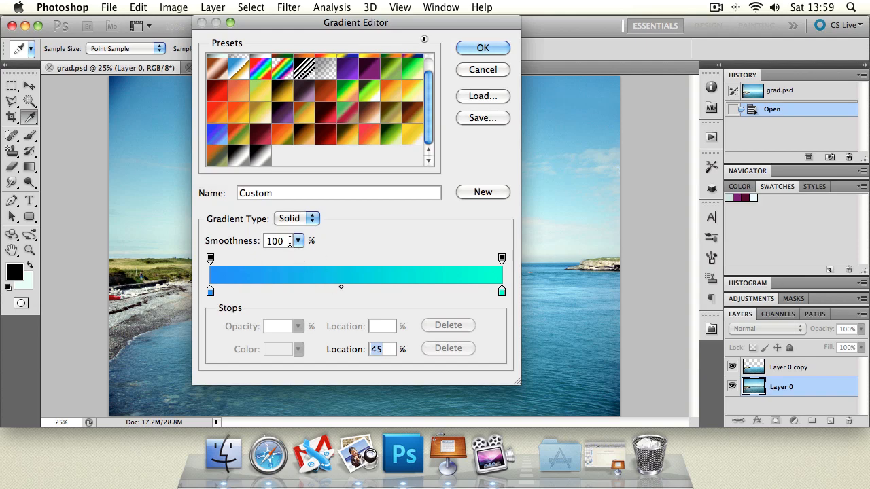
left_click(495, 70)
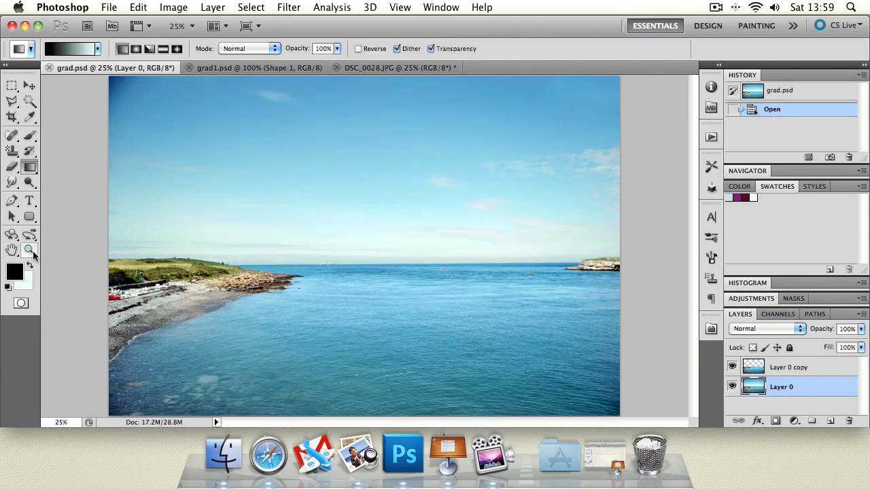
Set the foreground colour to light blue, keeping the pale mint colour as the background
left_click(17, 274)
left_click(295, 181)
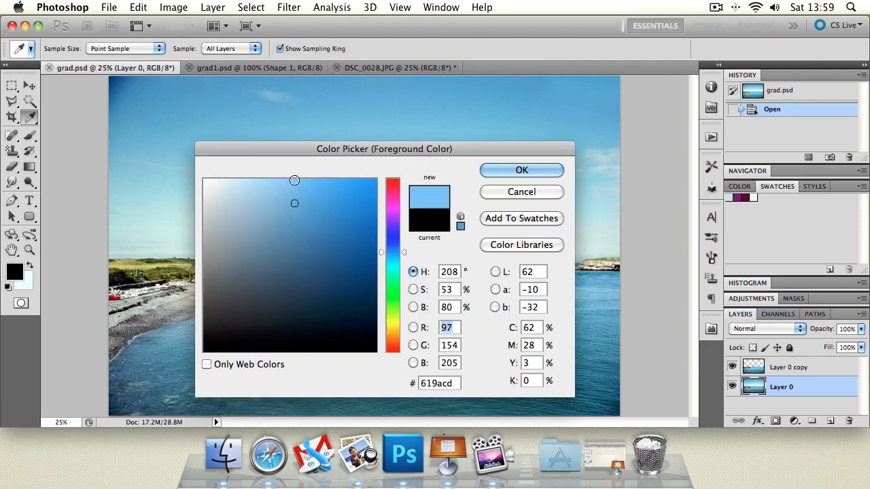
left_click(295, 172)
left_click(543, 165)
left_click(30, 265)
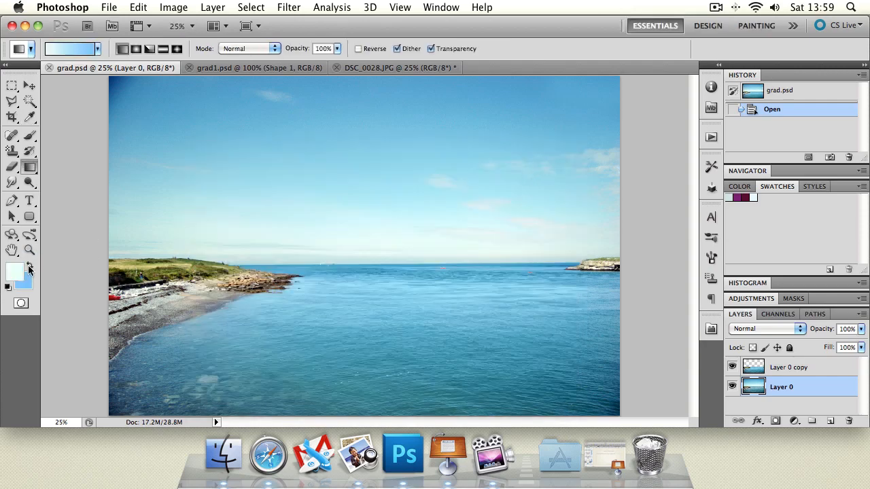
left_click(14, 272)
left_click(521, 171)
key("g")
left_click(29, 266)
Try the gradient preset that fades from the light blue foreground colour to transparent
left_click(98, 48)
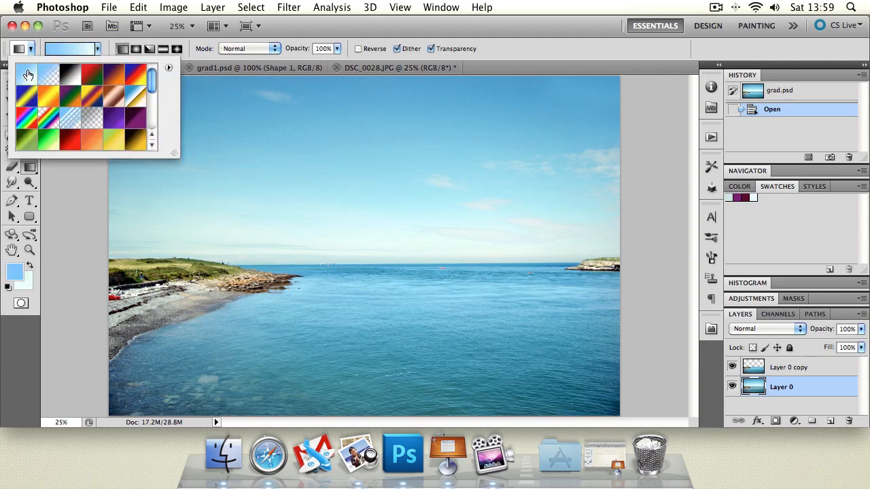
left_click(50, 80)
left_click_drag(154, 76, 150, 80)
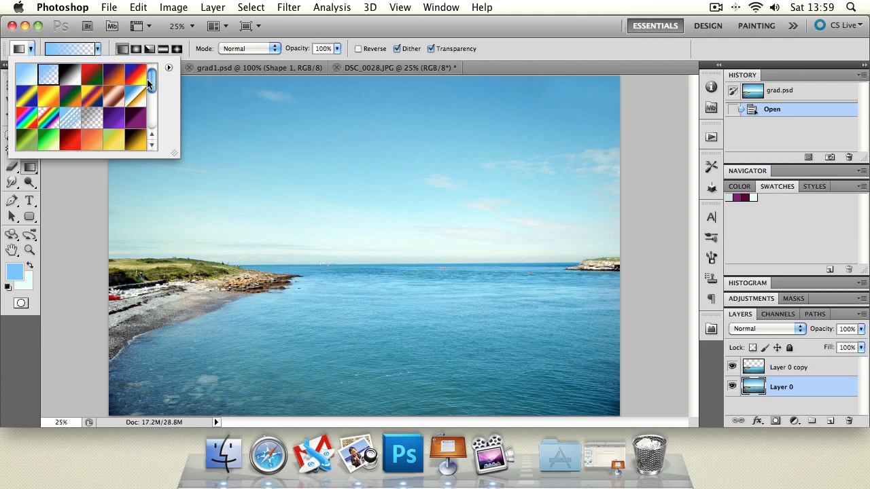
left_click(311, 28)
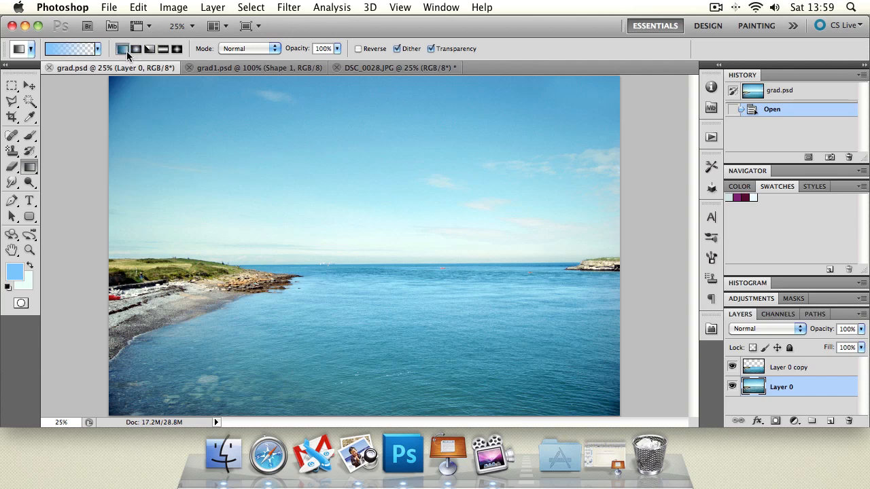
Choose the foreground-to-background gradient, try it as a linear fill down the sky on Layer 0, and undo the fill
left_click(98, 49)
left_click(27, 75)
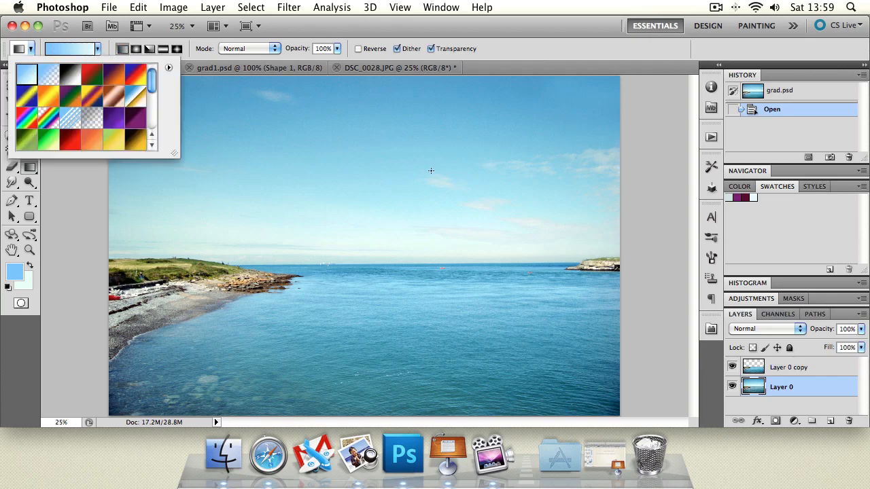
left_click_drag(397, 142, 396, 245)
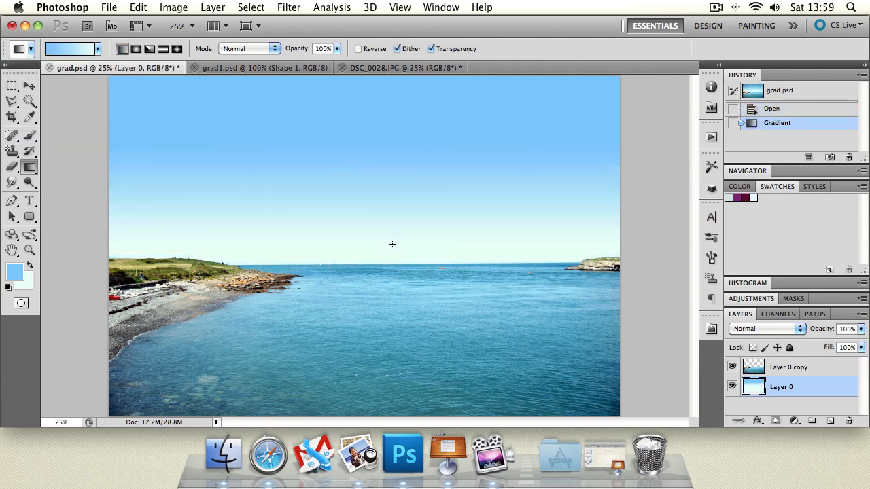
key("ctrl+z")
Try a vertical linear gradient over the sky on Layer 0 copy and undo it
left_click(811, 366)
left_click_drag(300, 90, 296, 231)
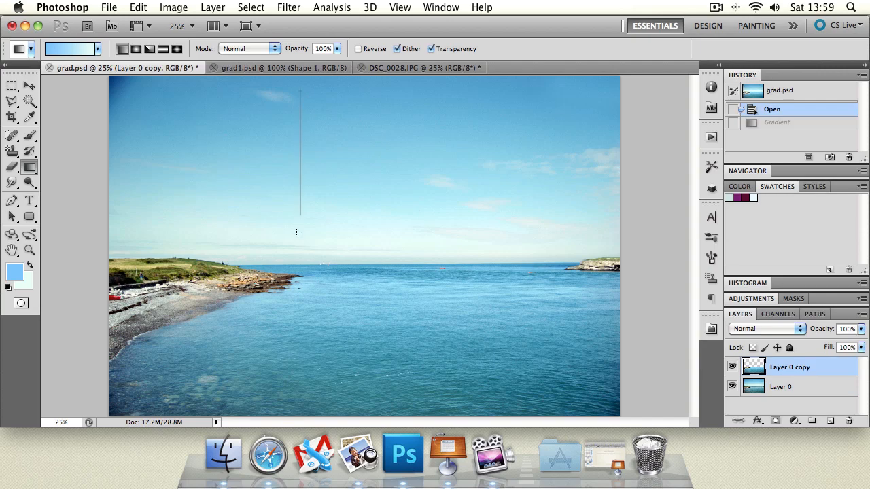
key("ctrl+z")
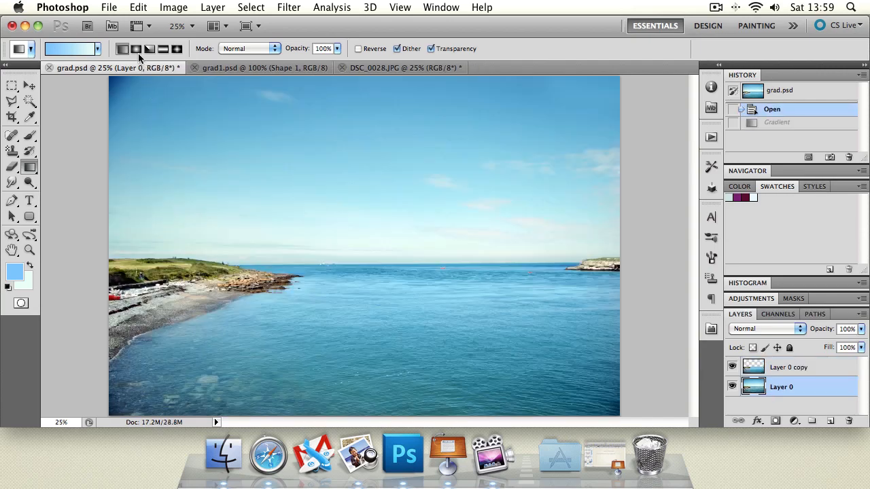
Try a radial gradient on Layer 0 and on Layer 0 copy, undoing each one
left_click_drag(363, 220, 364, 357)
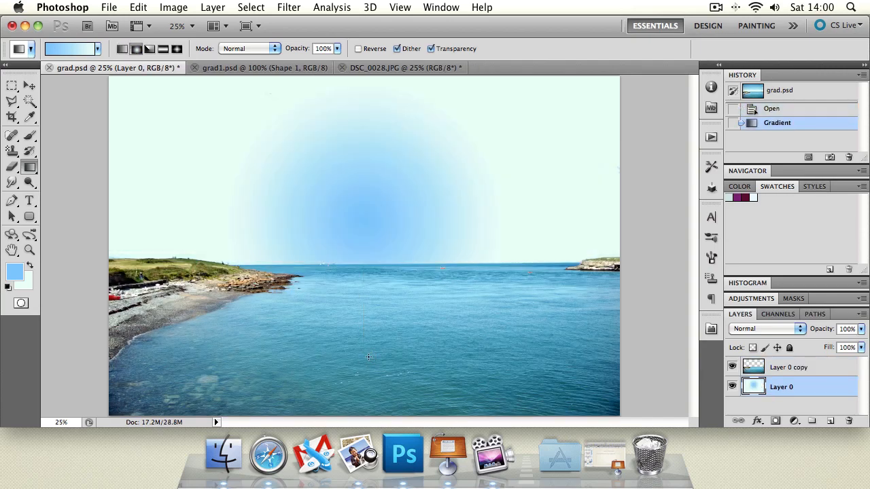
key("ctrl+z")
left_click(788, 366)
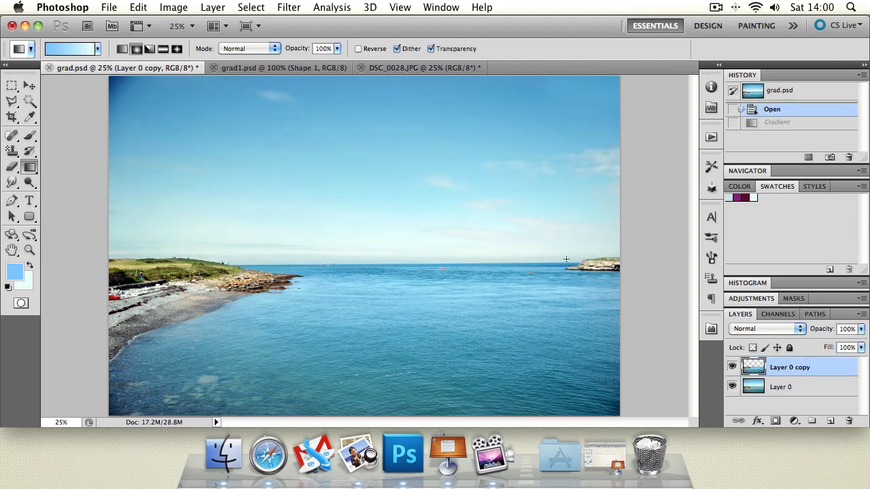
left_click_drag(289, 204, 285, 320)
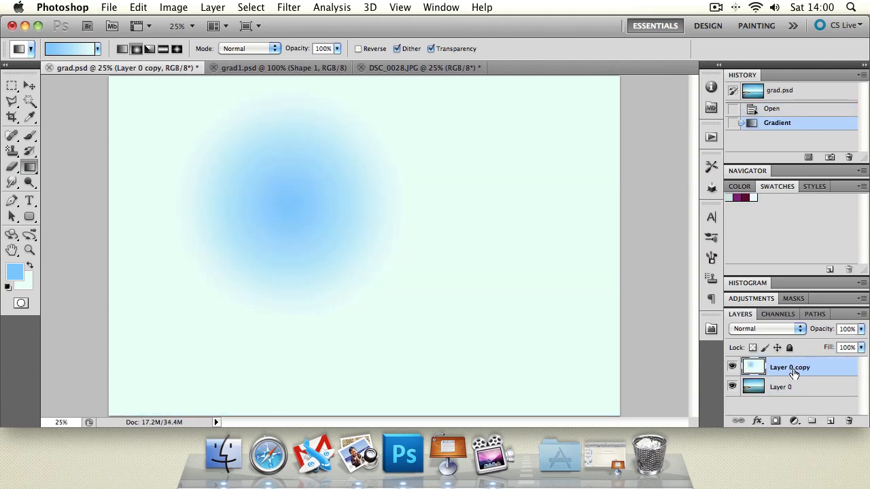
key("ctrl+z")
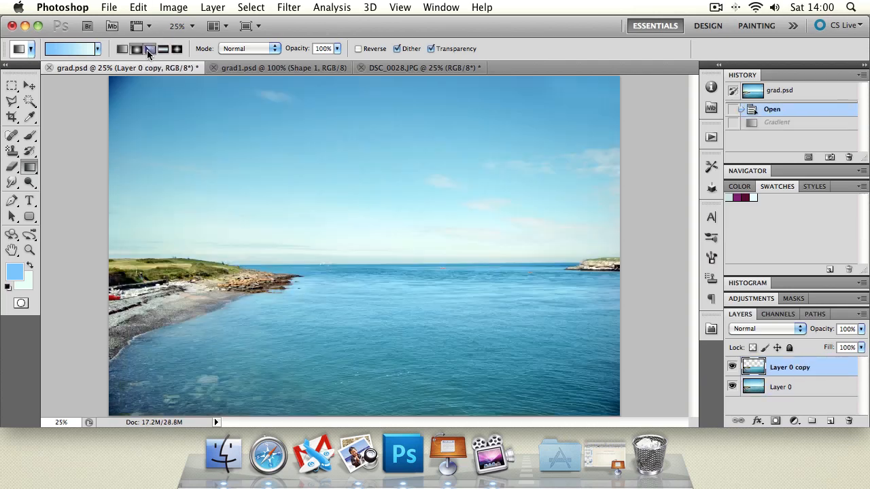
Try an angle gradient from the central sky downward on Layer 0 copy and undo it
left_click(149, 49)
left_click_drag(395, 154, 386, 241)
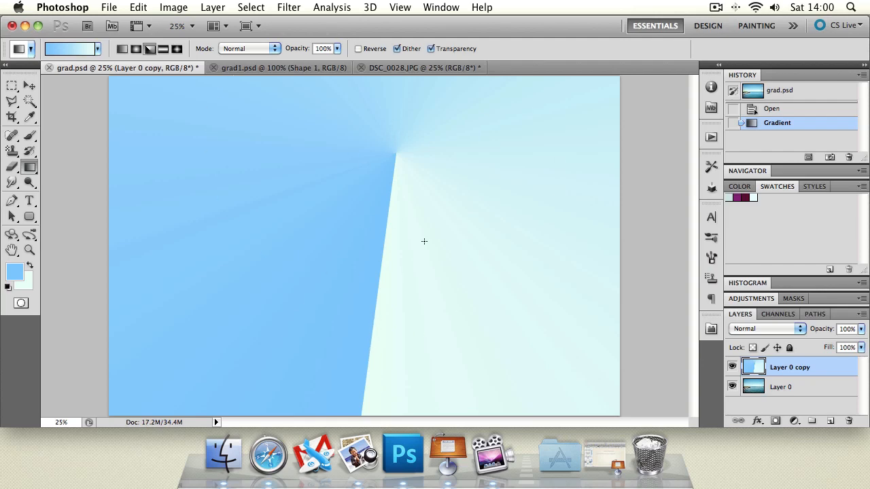
key("ctrl+z")
Try a reflected gradient from the lower sky down to the bottom of the water on Layer 0 copy and undo it
left_click(163, 48)
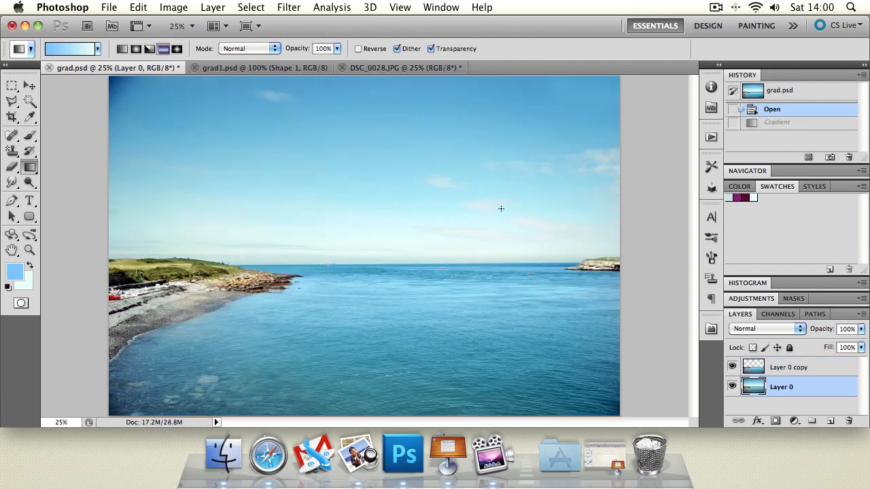
left_click(813, 371)
left_click_drag(330, 222, 334, 405)
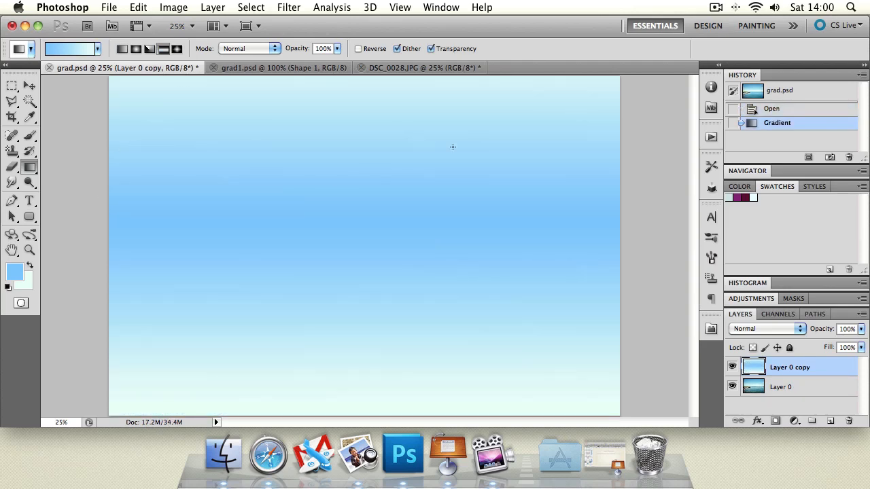
key("super+z")
Try a diamond gradient from the central sky downward on Layer 0, undo it, and select Layer 0 copy
left_click_drag(368, 189, 366, 299)
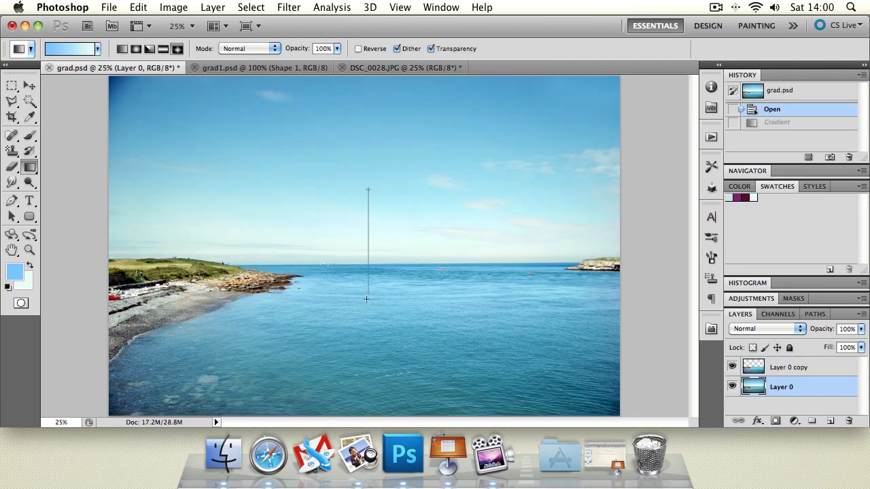
left_click_drag(367, 333, 369, 287)
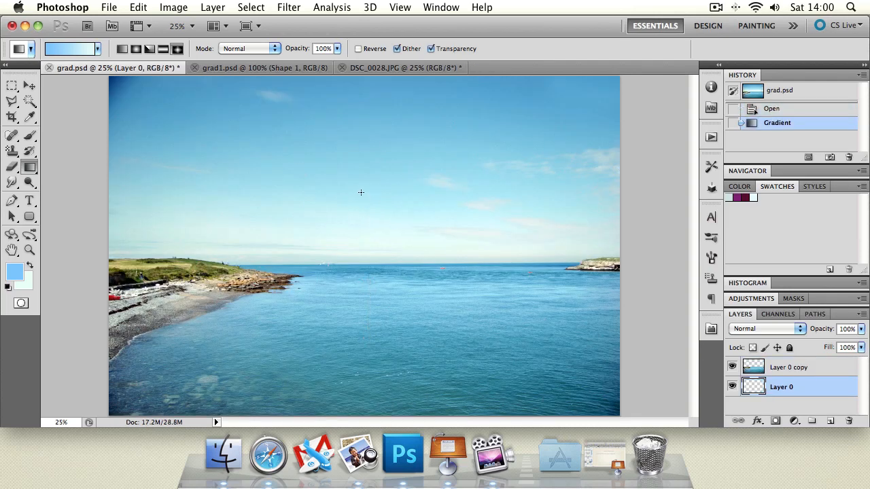
left_click(815, 367)
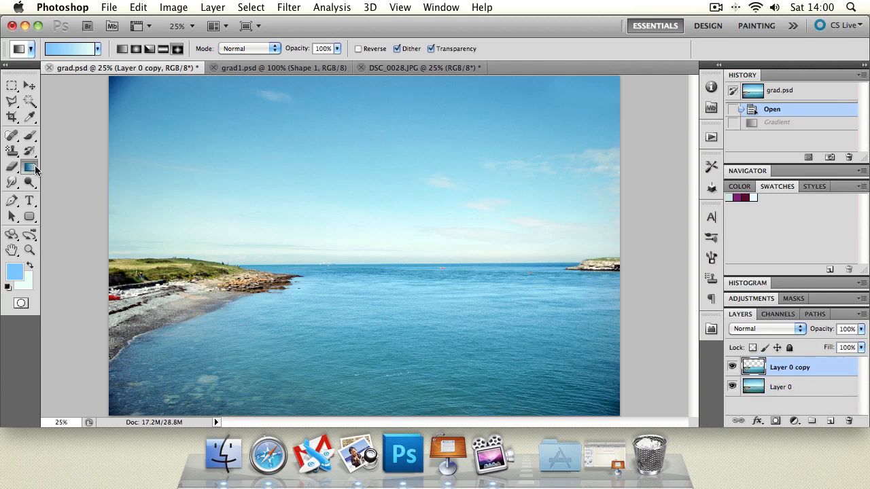
Switch to the linear style, try a short vertical gradient on Layer 0 copy and a long one on Layer 0, undoing each
left_click(123, 48)
left_click_drag(335, 121, 334, 139)
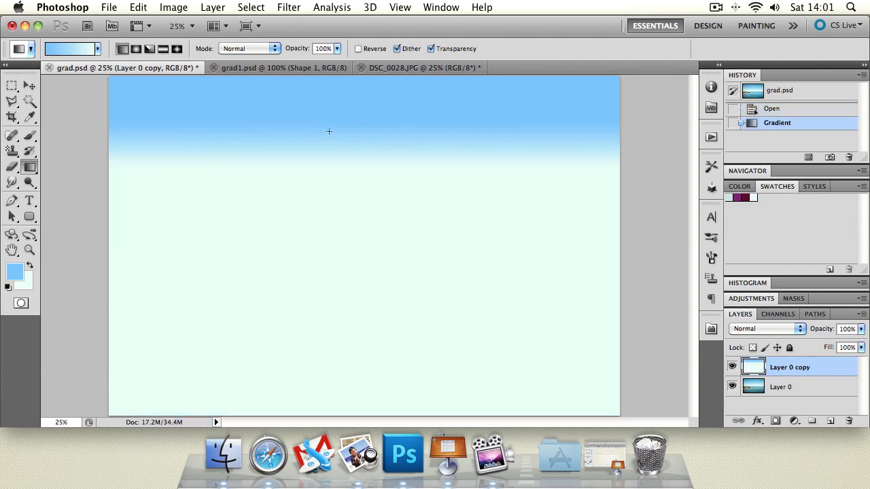
key("super+z")
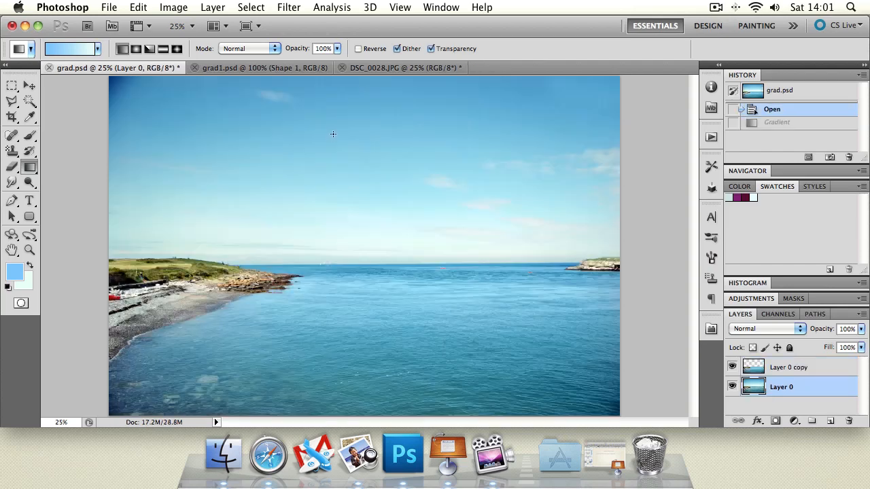
left_click_drag(338, 108, 339, 425)
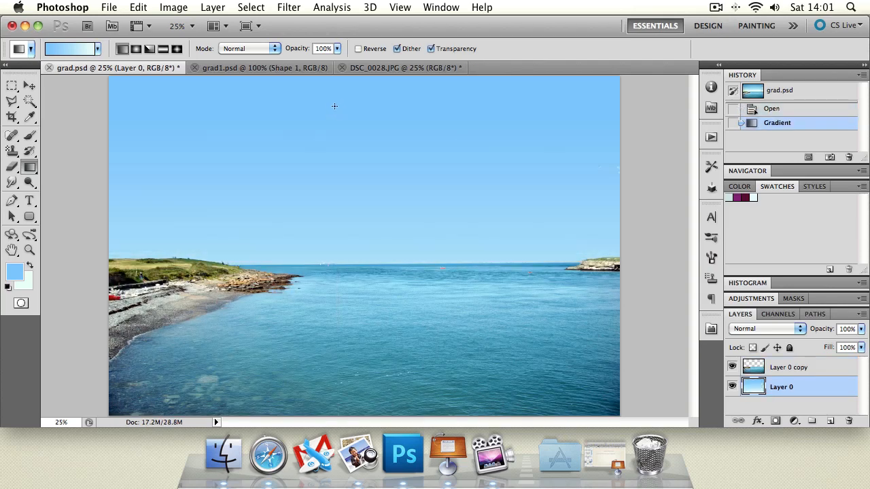
key("super+z")
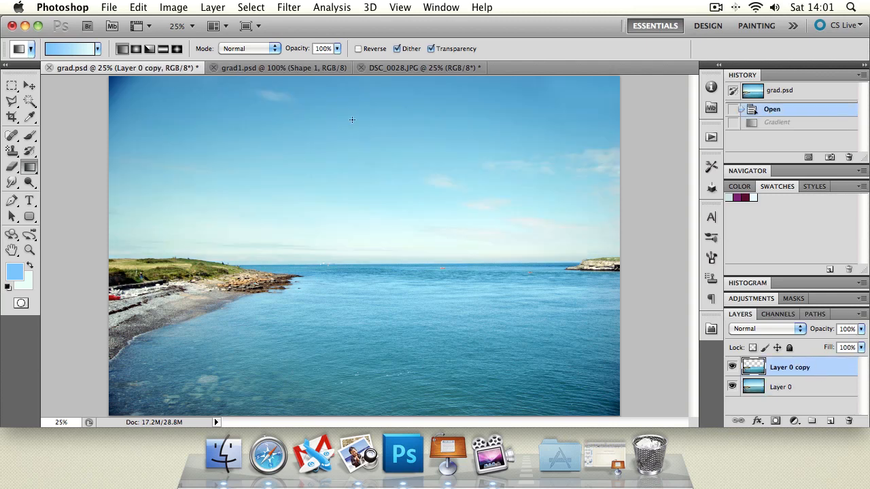
Try a long vertical linear gradient and a diagonal one on Layer 0 copy, undoing each one
left_click_drag(351, 107, 345, 377)
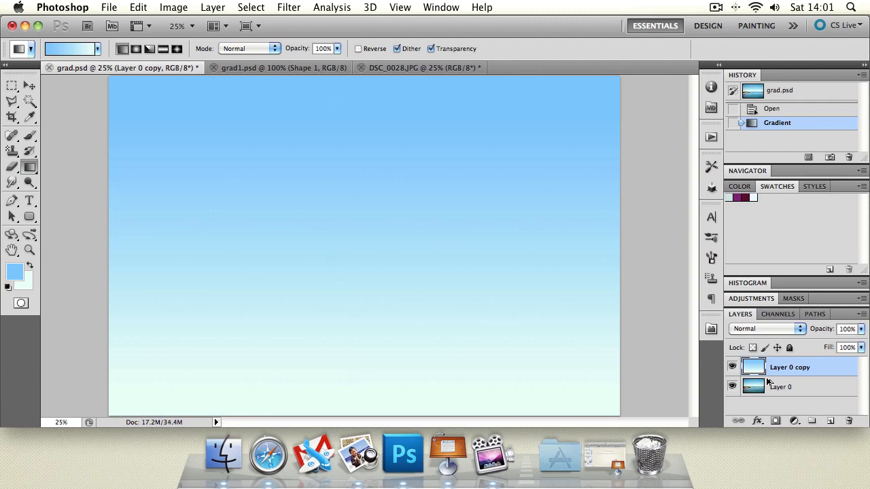
key("super+z")
left_click(818, 370)
left_click_drag(270, 134, 580, 301)
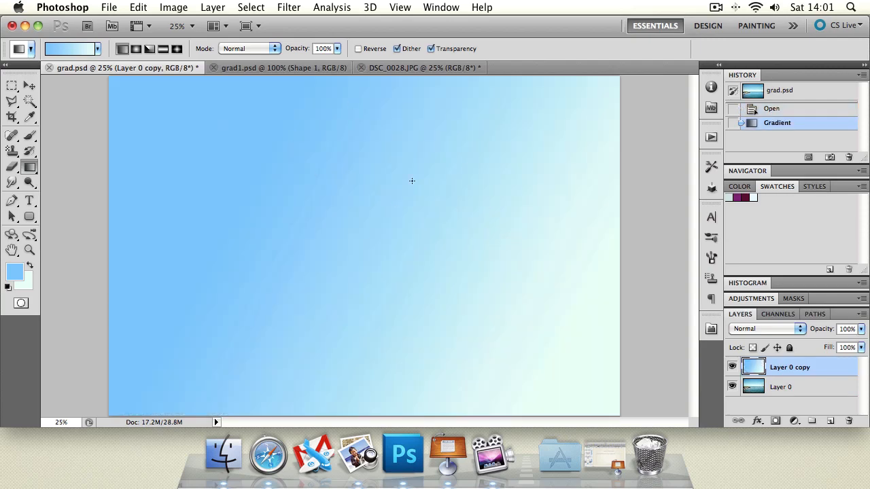
key("super+z")
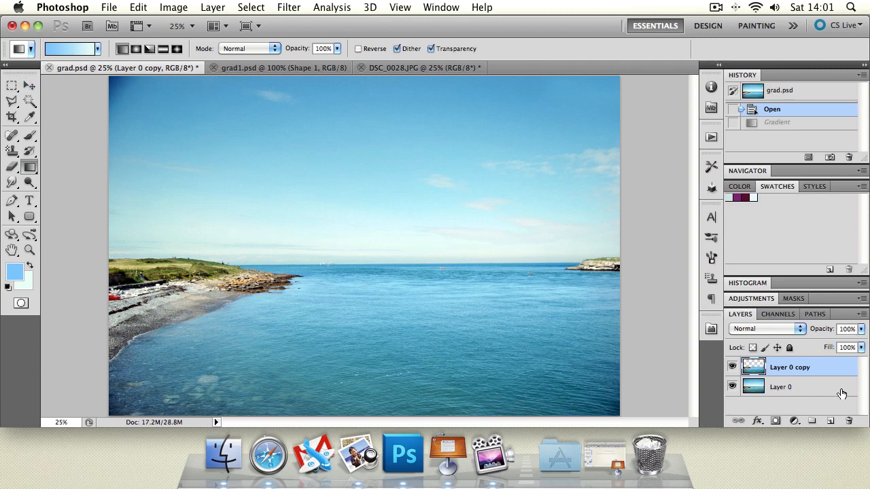
On Layer 0, sample the pale sky above the horizon as background colour and the deeper blue at the sky's top as foreground
left_click(807, 391)
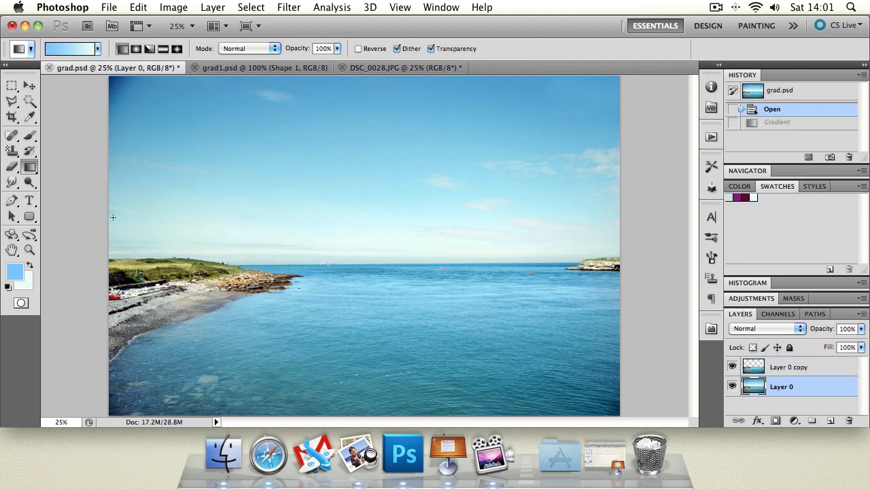
left_click(29, 116)
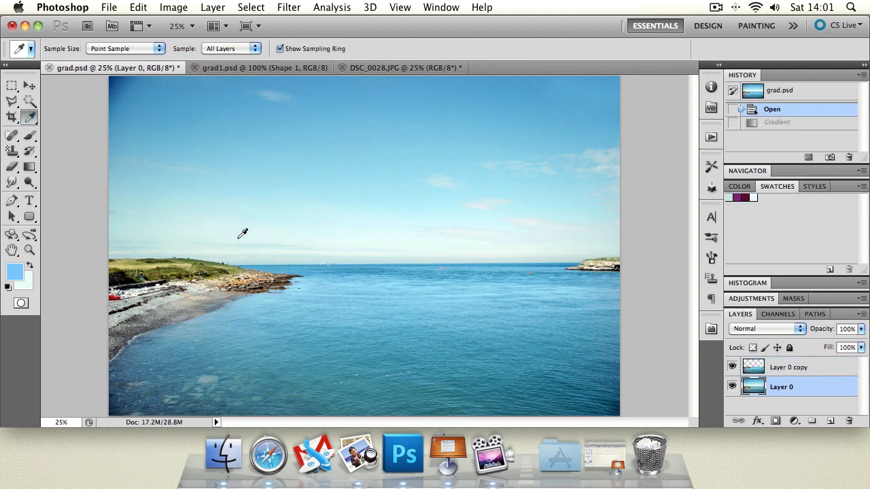
left_click(314, 238)
left_click(340, 76)
Toggle the visibility of Layer 0 and Layer 0 copy to compare what each contains, leaving both shown
left_click(732, 387)
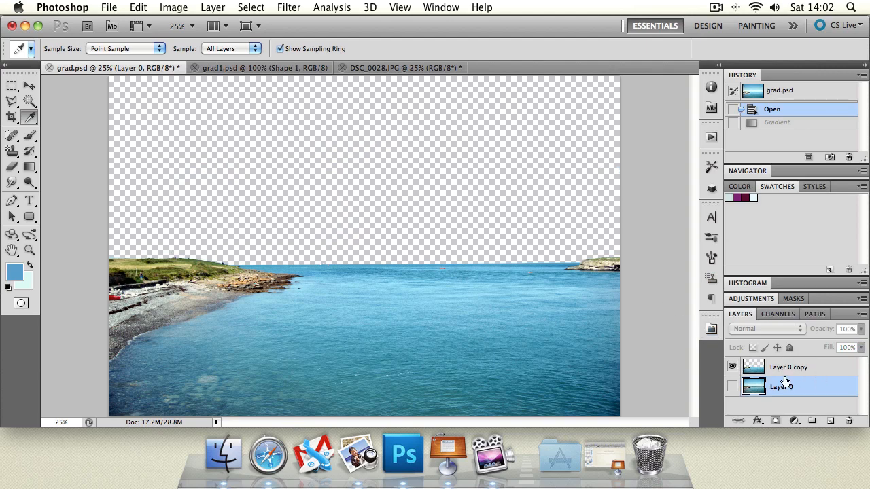
left_click(732, 367)
left_click(731, 387)
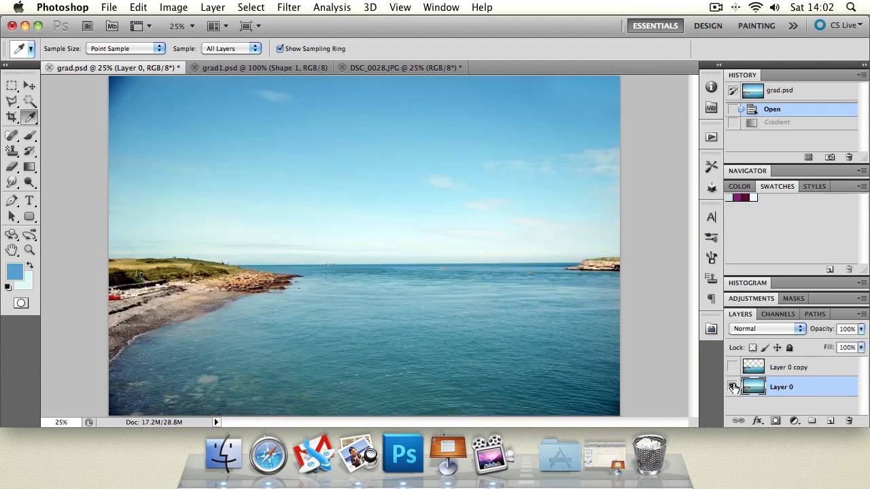
left_click(732, 387)
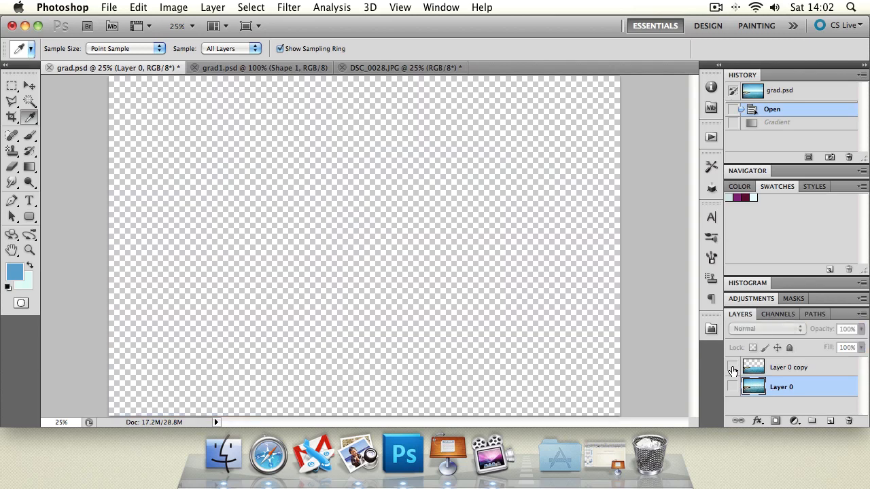
left_click(732, 367)
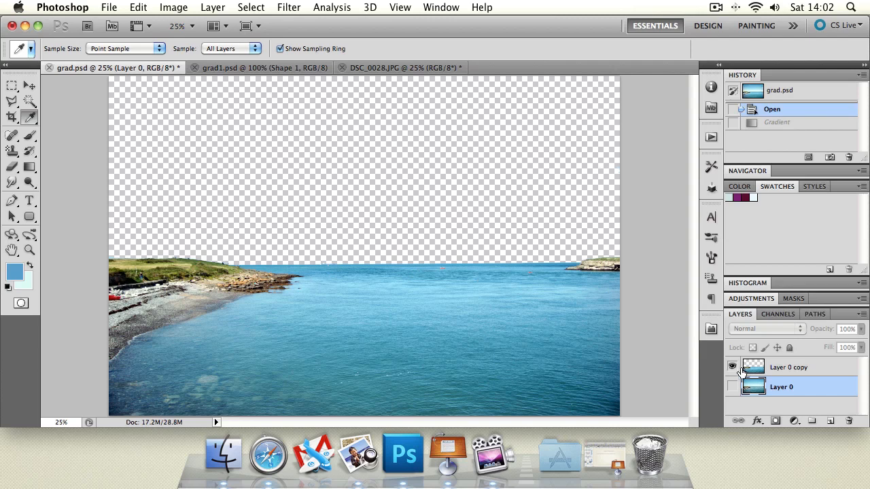
left_click(732, 387)
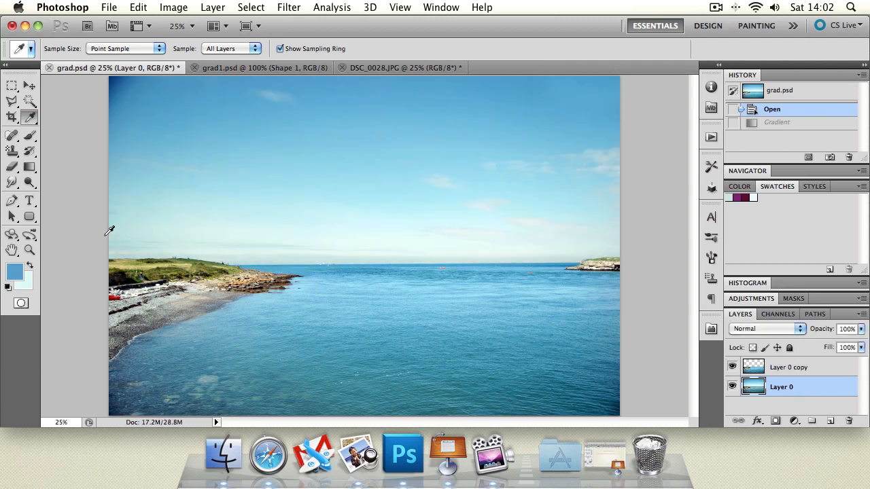
With the sampled colours, try a sky-height linear gradient and a very short one on Layer 0, undoing each
left_click(29, 167)
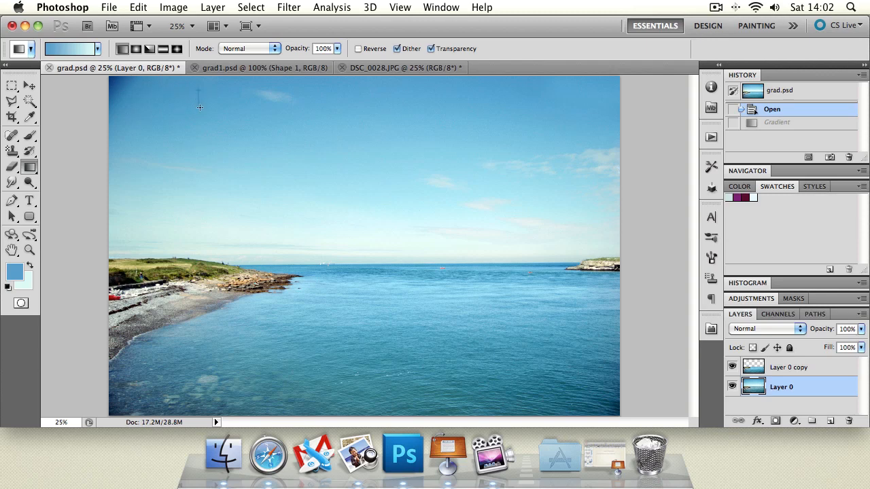
left_click_drag(200, 107, 342, 85)
left_click_drag(322, 160, 199, 233)
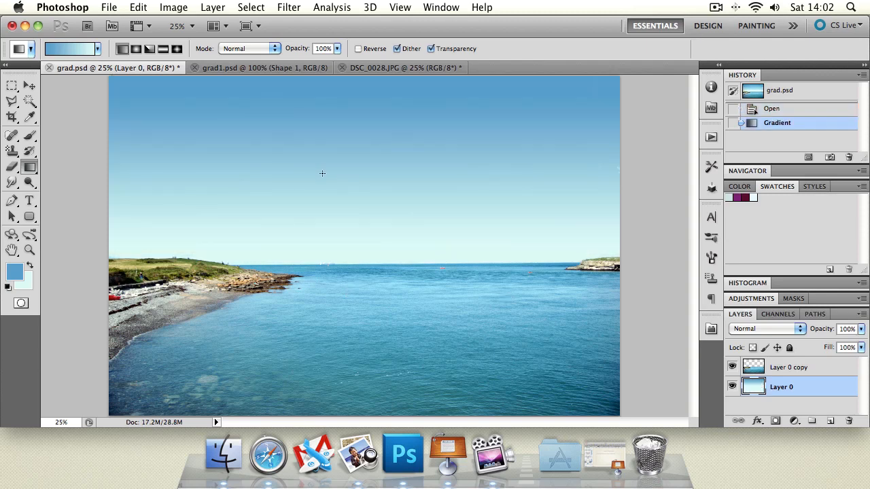
key("super+z")
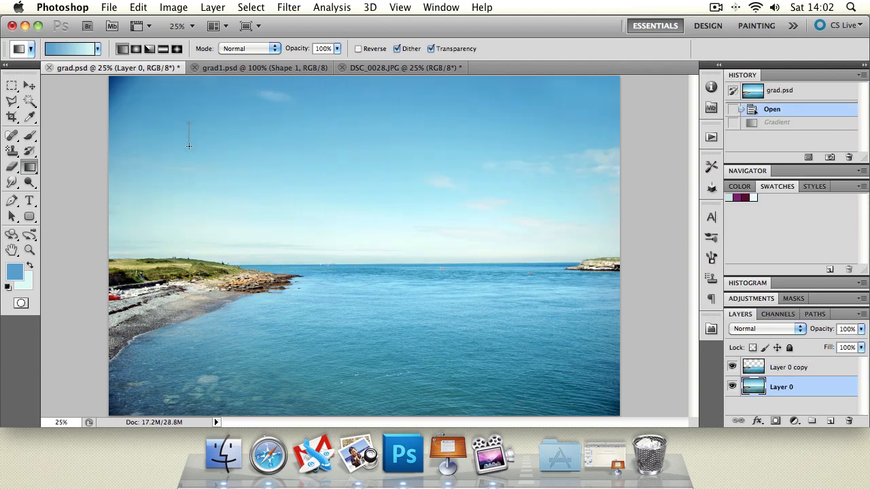
left_click_drag(189, 145, 264, 124)
left_click_drag(197, 134, 198, 162)
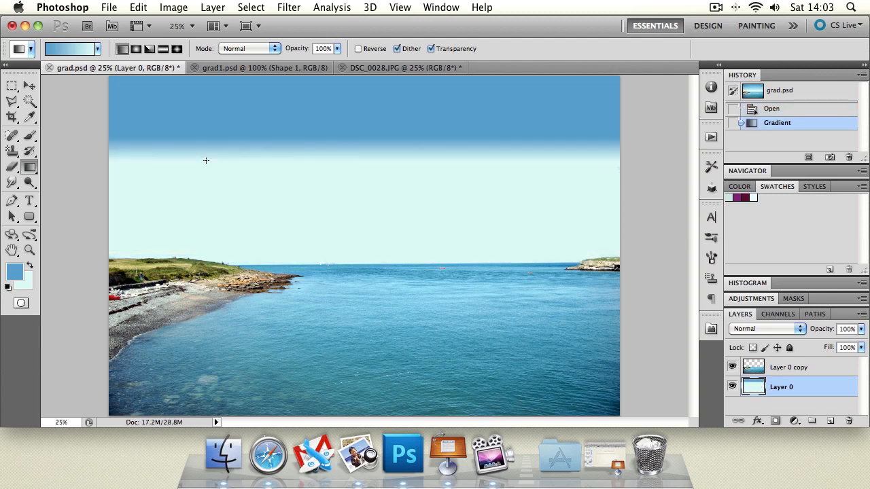
key("ctrl+z")
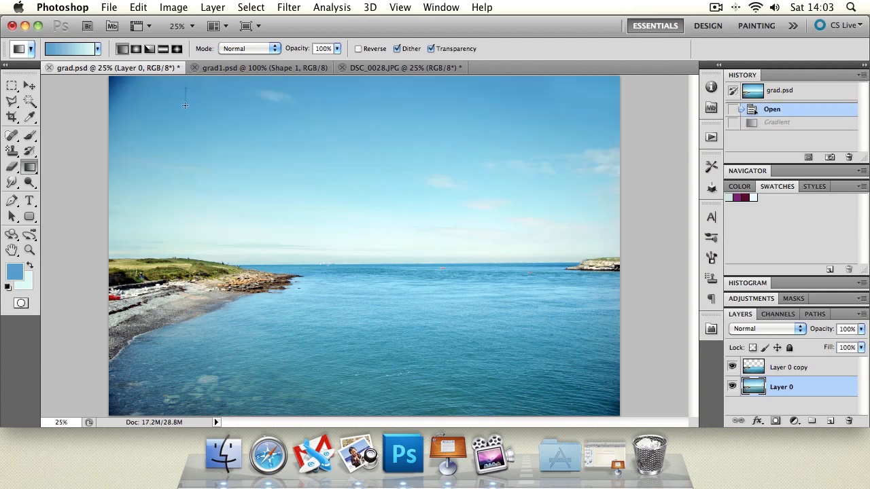
Try linear gradients on Layer 0 starting near the sky's top and from mid-sky down towards the horizon, undoing both
left_click_drag(184, 105, 191, 225)
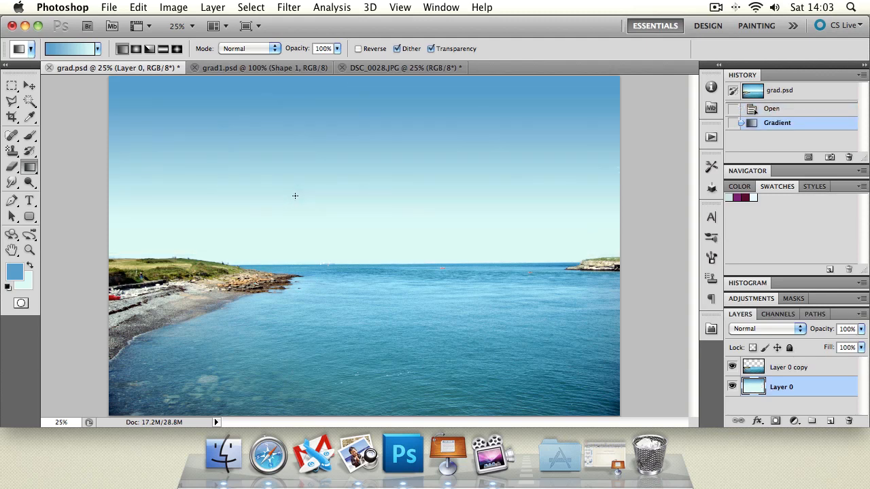
key("ctrl+z")
left_click_drag(193, 147, 186, 236)
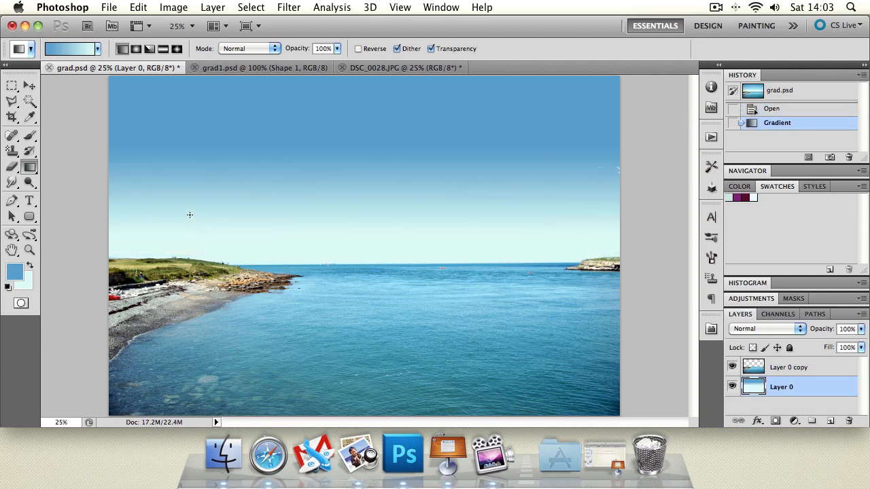
key("super+z")
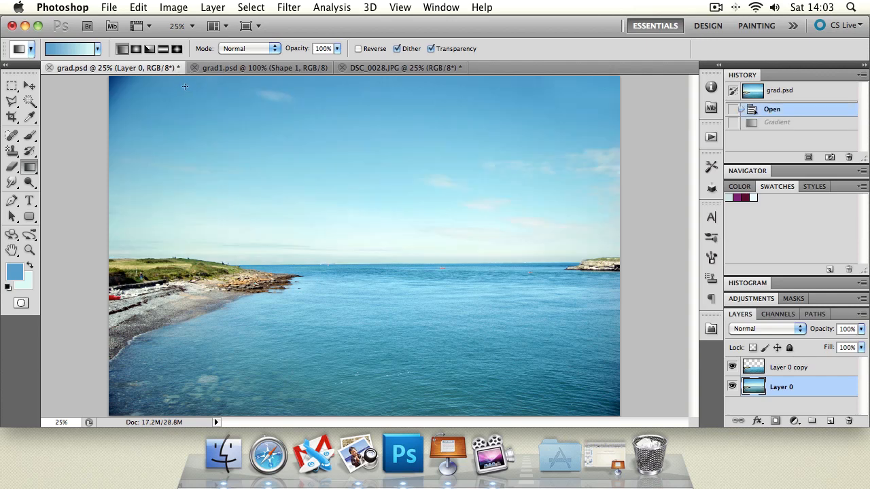
Fill Layer 0 with a linear gradient from the sky's top to just above the horizon, then undo and restore it to compare
left_click_drag(185, 90, 205, 240)
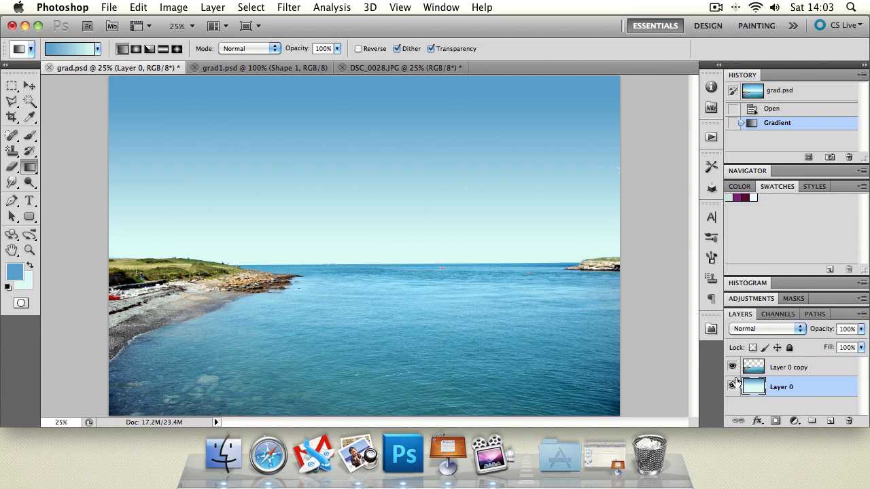
key("super+z")
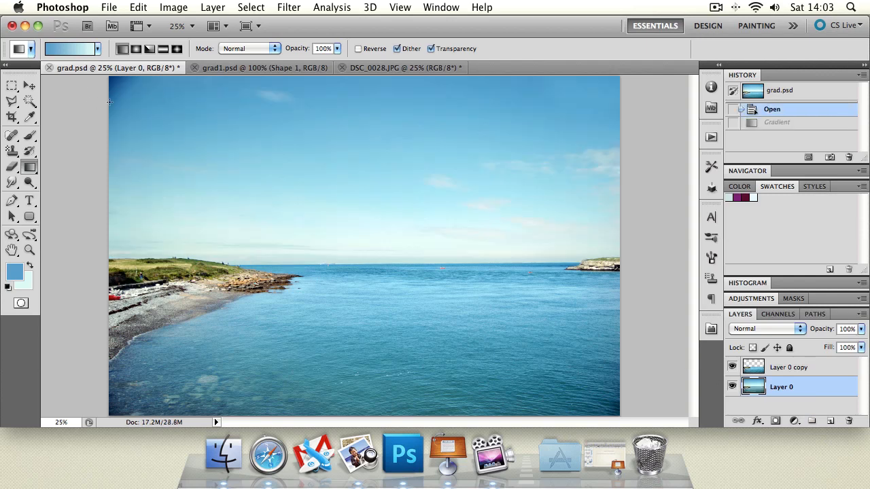
key("super+z")
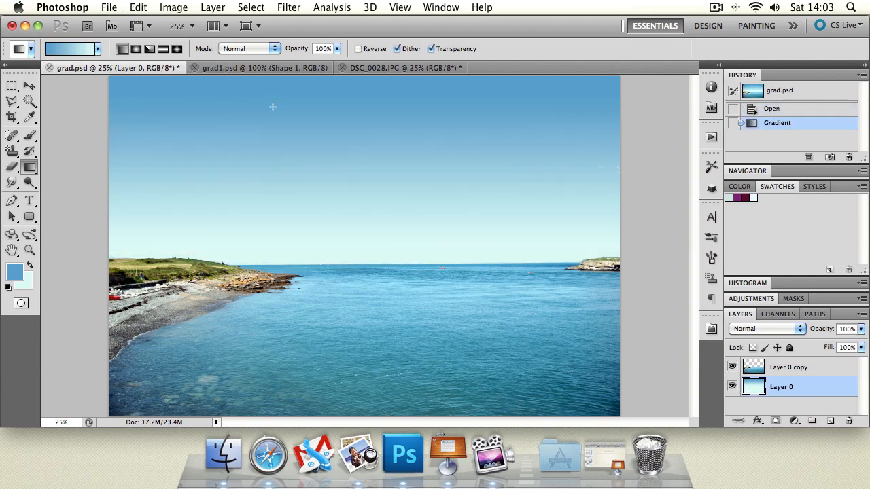
Try a linear gradient in Behind mode over the lower sky on Layer 0, undo it, and reset the mode to Normal
left_click(265, 47)
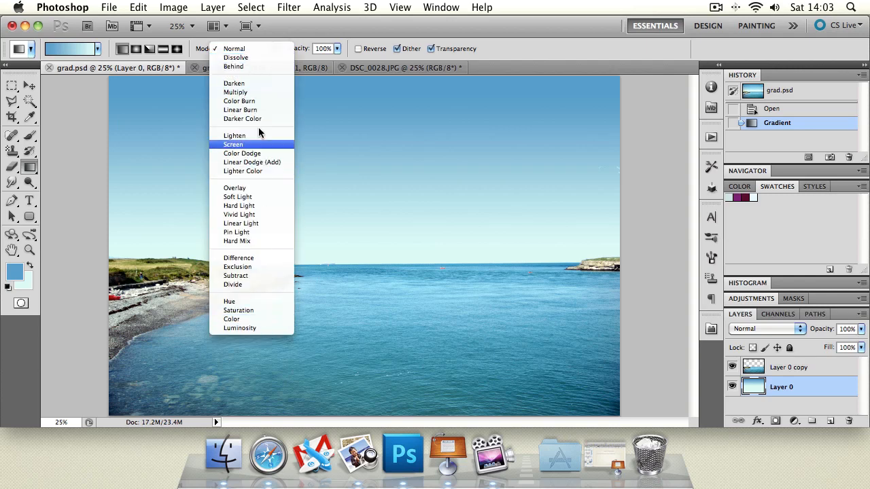
left_click(230, 68)
left_click_drag(306, 175, 307, 251)
key("super+z")
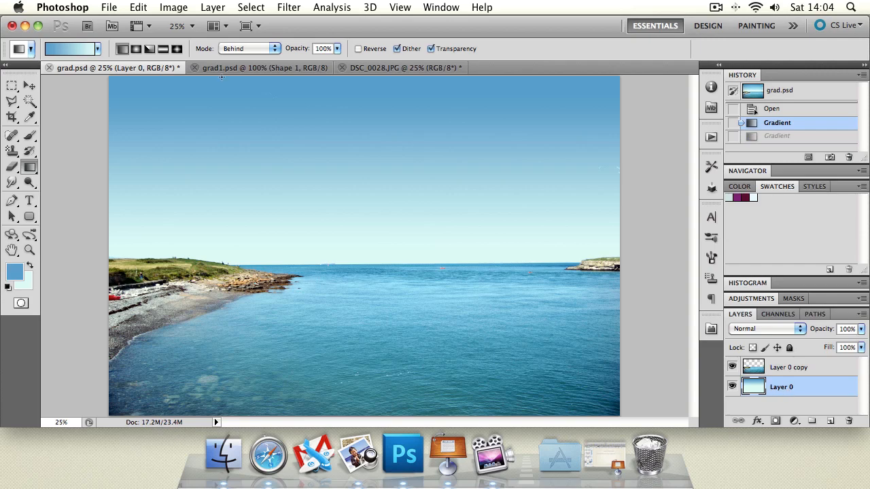
left_click(233, 49)
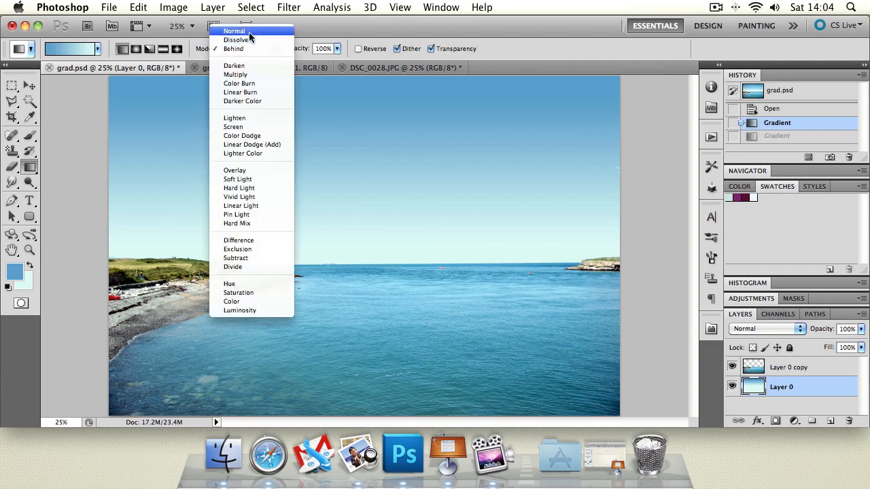
left_click(249, 32)
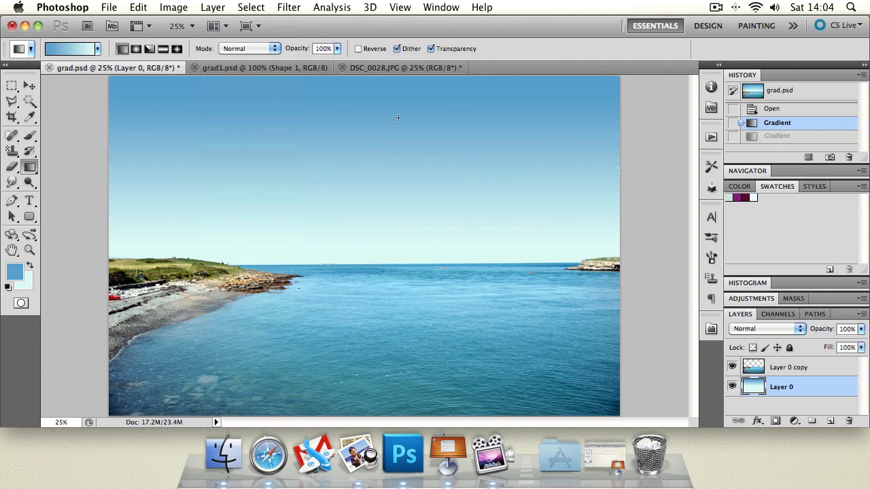
Set the gradient opacity to 35%, layer three linear gradients over the sky on Layer 0, and undo the last one
left_click(336, 48)
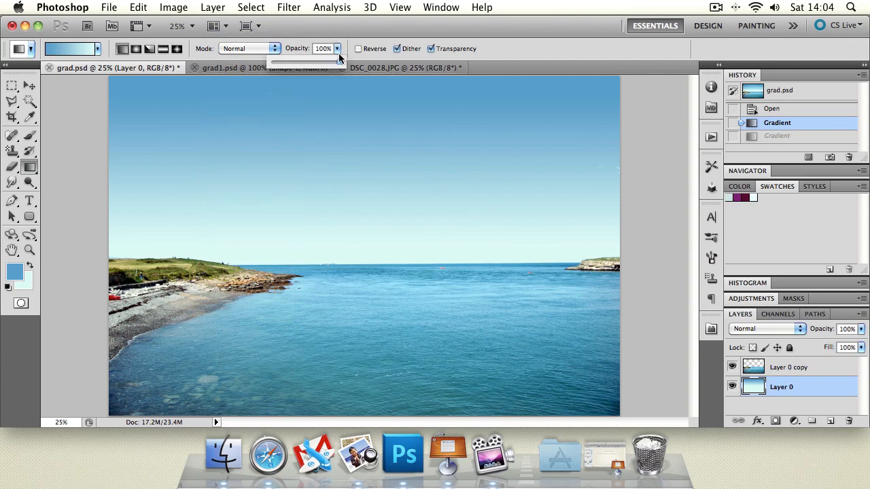
left_click_drag(341, 62, 296, 62)
left_click_drag(344, 104, 351, 329)
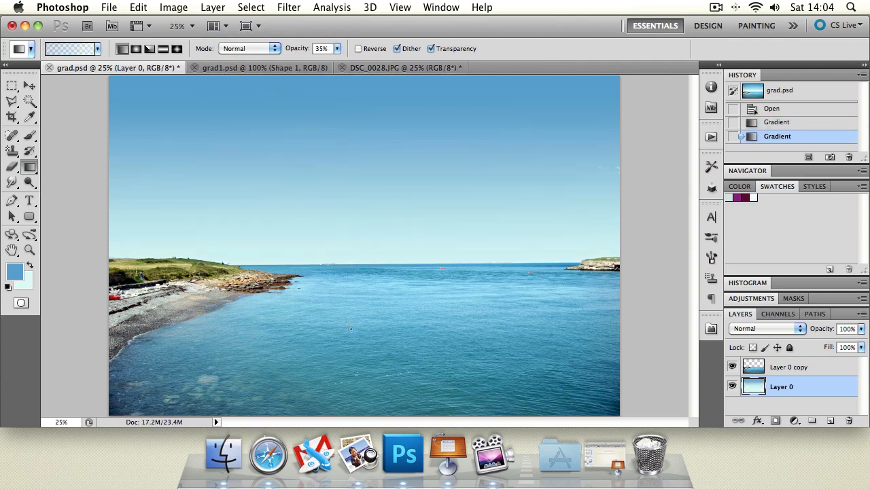
left_click_drag(386, 156, 383, 366)
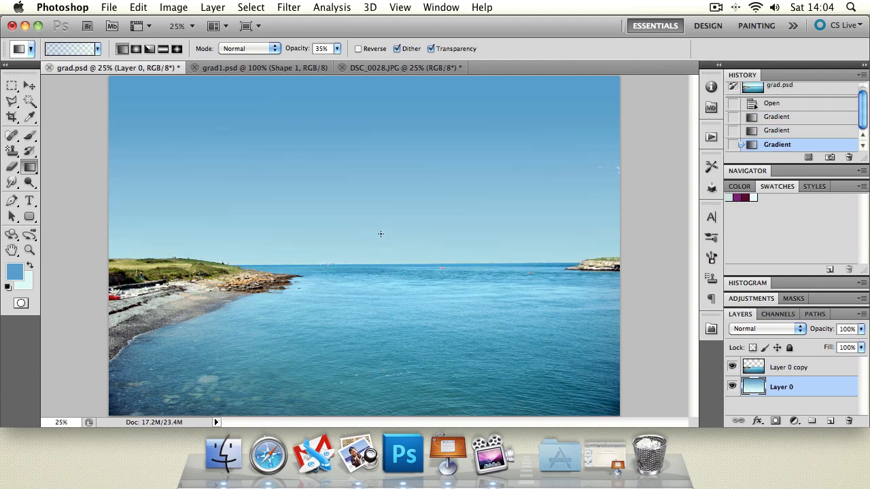
left_click_drag(364, 164, 377, 210)
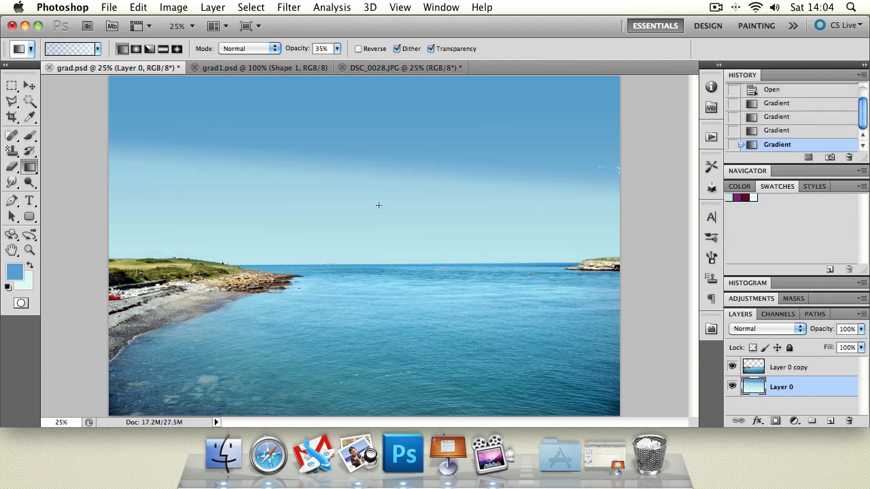
key("super+z")
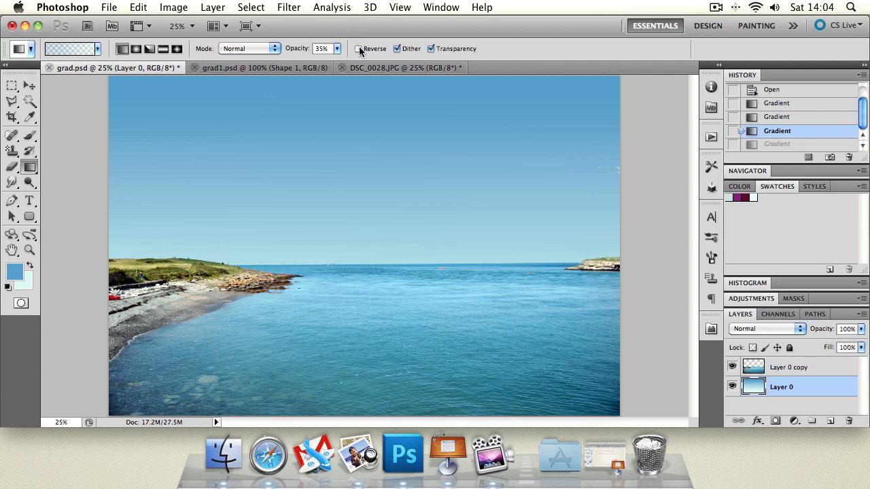
Restore the gradient opacity to 100% and toggle the Reverse option, leaving it off
left_click(358, 49)
left_click(358, 48)
left_click(98, 49)
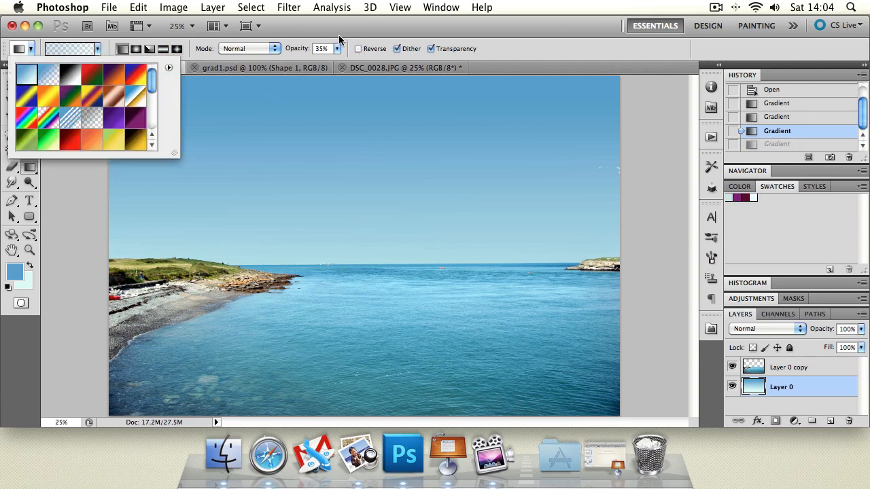
left_click_drag(337, 48, 427, 63)
left_click(360, 47)
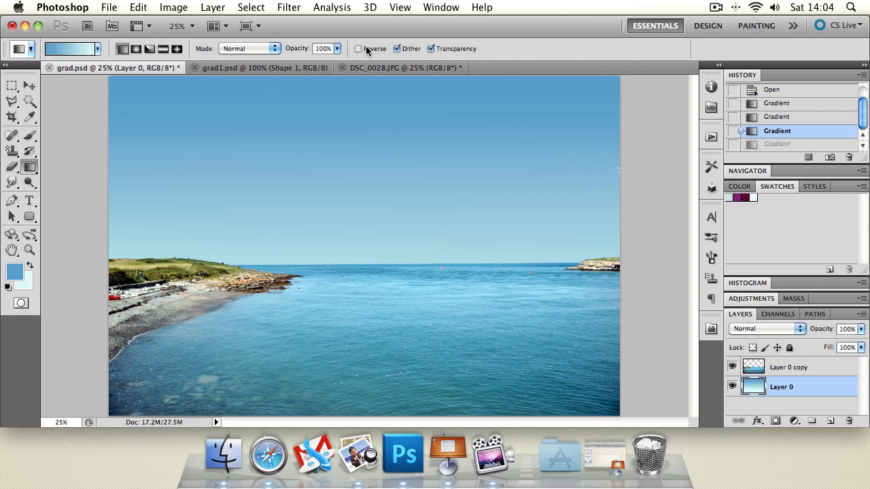
left_click(360, 48)
left_click(360, 47)
left_click(360, 47)
left_click(361, 47)
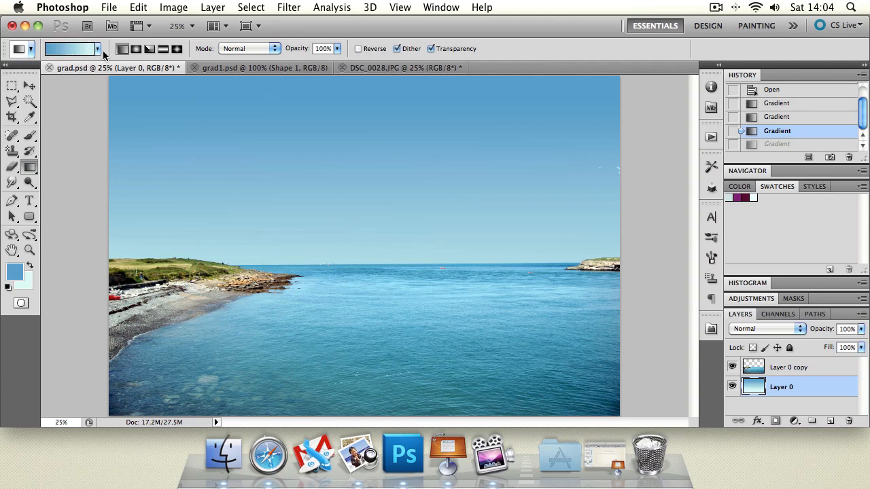
Try a short reversed linear gradient across the lower sky on Layer 0, undo it, and turn Reverse off
left_click(358, 49)
left_click_drag(374, 186, 375, 228)
key("super+z")
key("super+z")
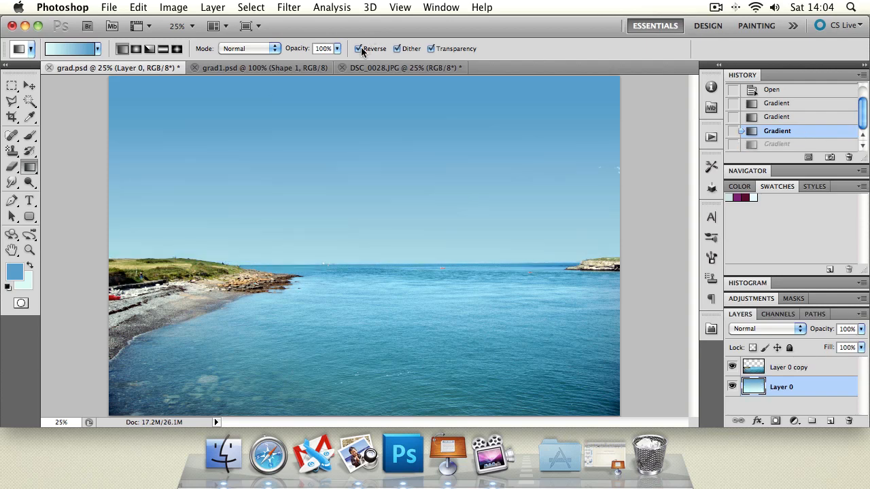
left_click(358, 49)
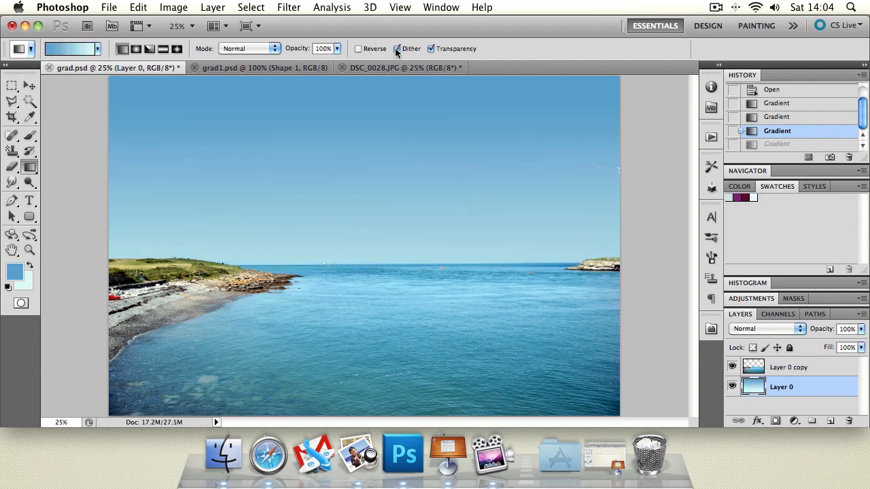
Fill Layer 0 with an undithered gradient from mid-sky to the horizon, try a dithered one starting higher up, and undo the dithered one
left_click(396, 49)
left_click_drag(337, 157, 340, 267)
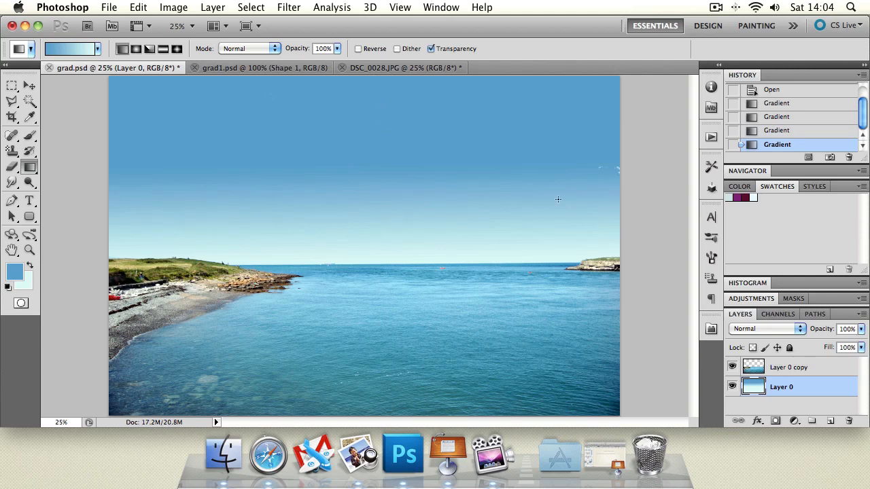
left_click(398, 48)
left_click_drag(382, 127, 385, 226)
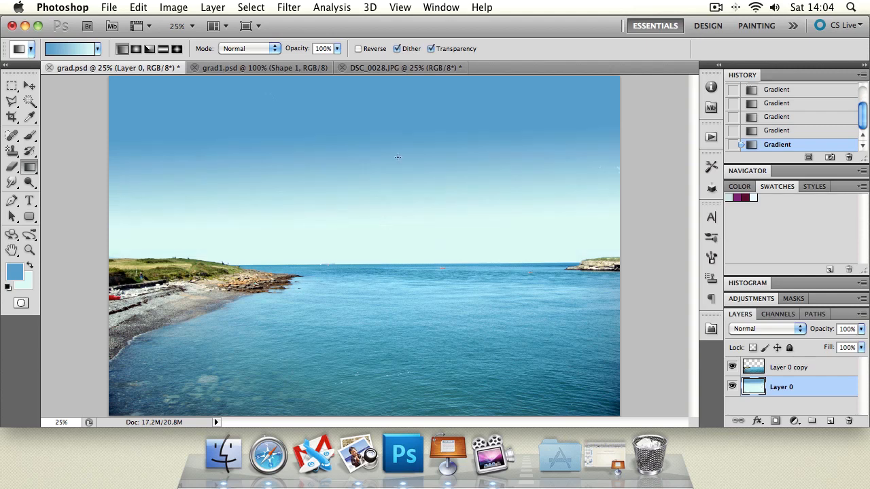
key("super+z")
Try a sky gradient on Layer 0 with Dither on and another with it off, undo both, and turn Dither back on
left_click_drag(397, 105, 392, 243)
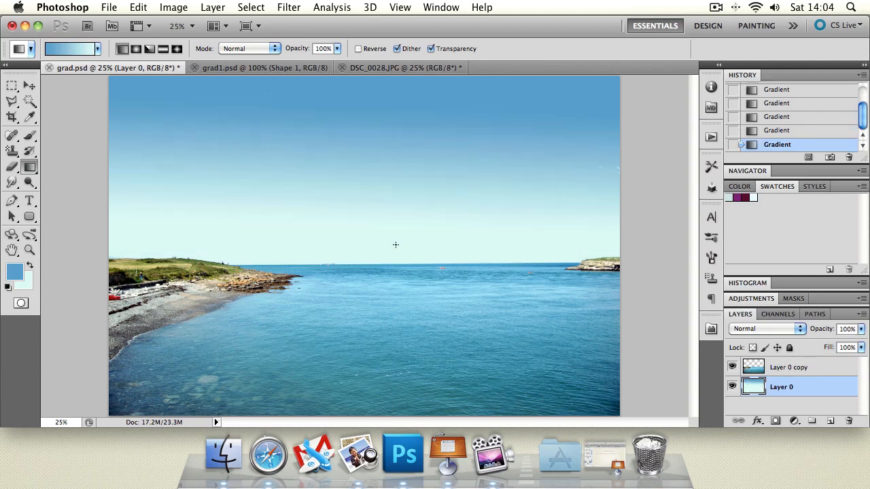
key("super+z")
left_click(396, 49)
left_click_drag(393, 126, 393, 267)
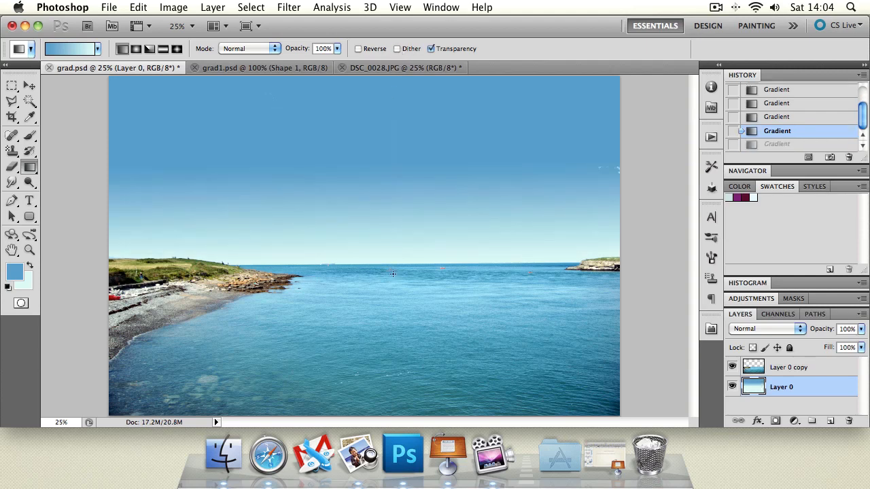
key("super+z")
left_click(397, 49)
Turn off Transparency, choose the Foreground to Transparent preset, and fill Layer 0 with it by drawing gradients down the sky
left_click(431, 49)
left_click(98, 49)
left_click(48, 75)
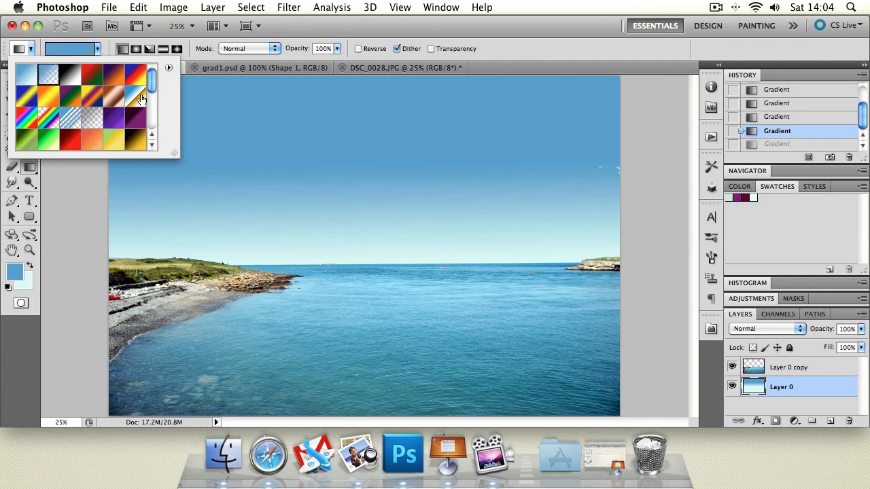
left_click_drag(398, 145, 399, 239)
left_click_drag(389, 148, 388, 178)
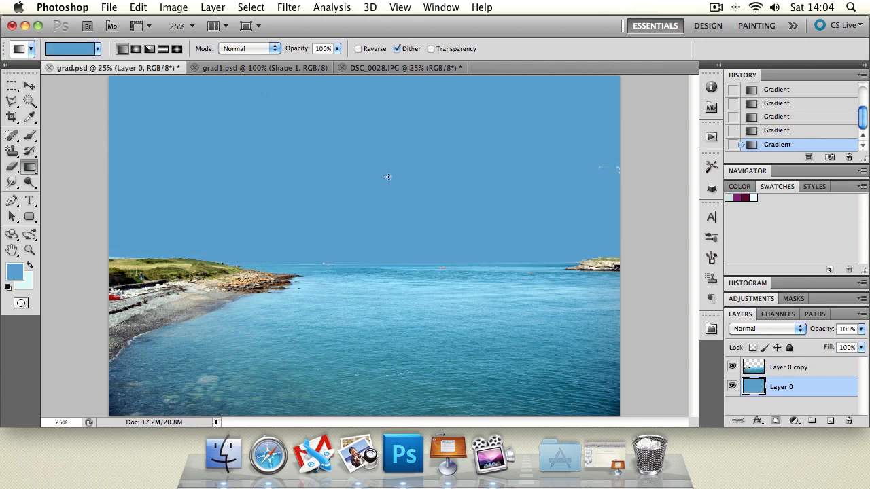
Try the non-transparent gradient over the sea on Layer 0 and over the sky on Layer 0 copy, stepping back through the history
left_click_drag(364, 273, 367, 384)
key("super+z")
left_click(788, 367)
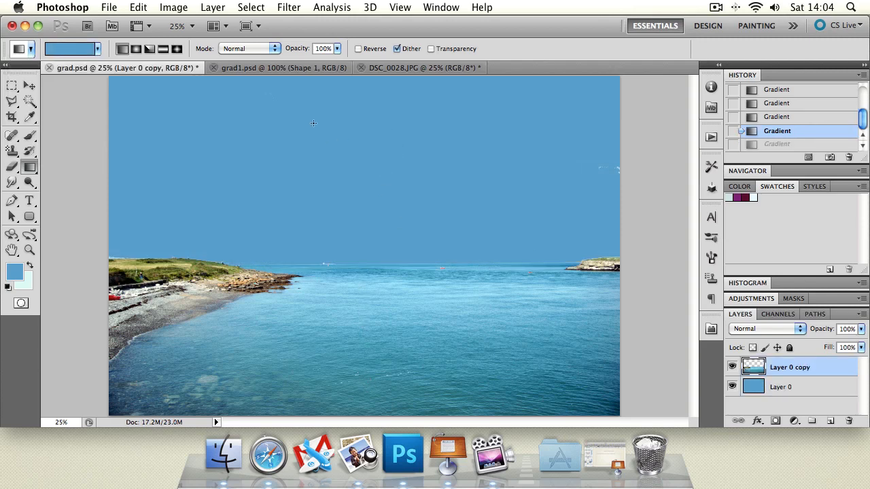
left_click_drag(314, 120, 316, 239)
key("alt+super+z")
key("alt+super+z")
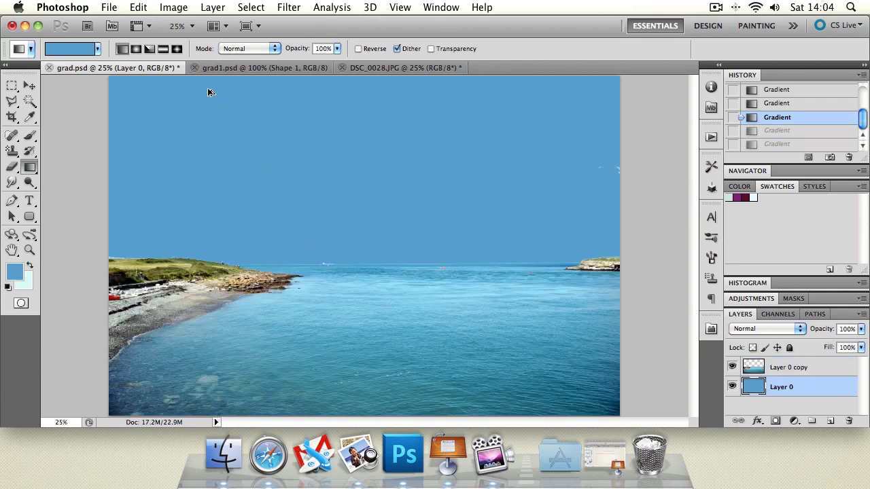
Switch back to the Foreground to Background gradient preset and re-enable Transparency
left_click(93, 51)
left_click(26, 74)
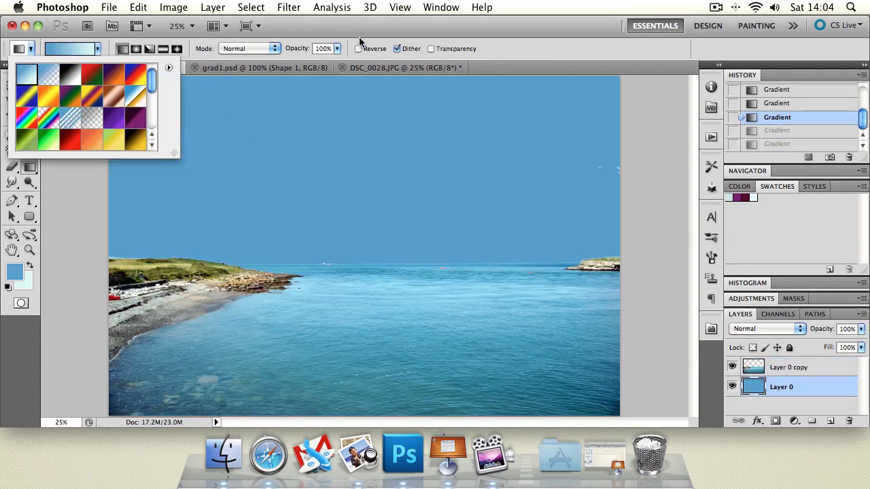
left_click(432, 48)
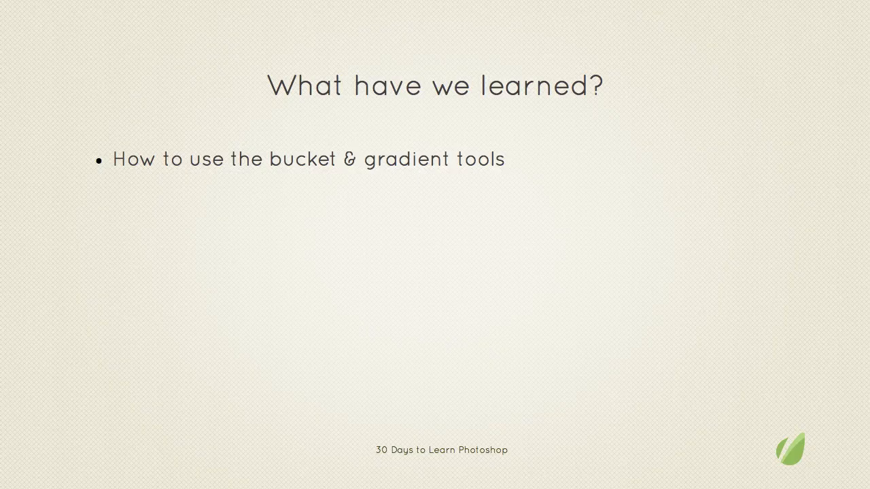